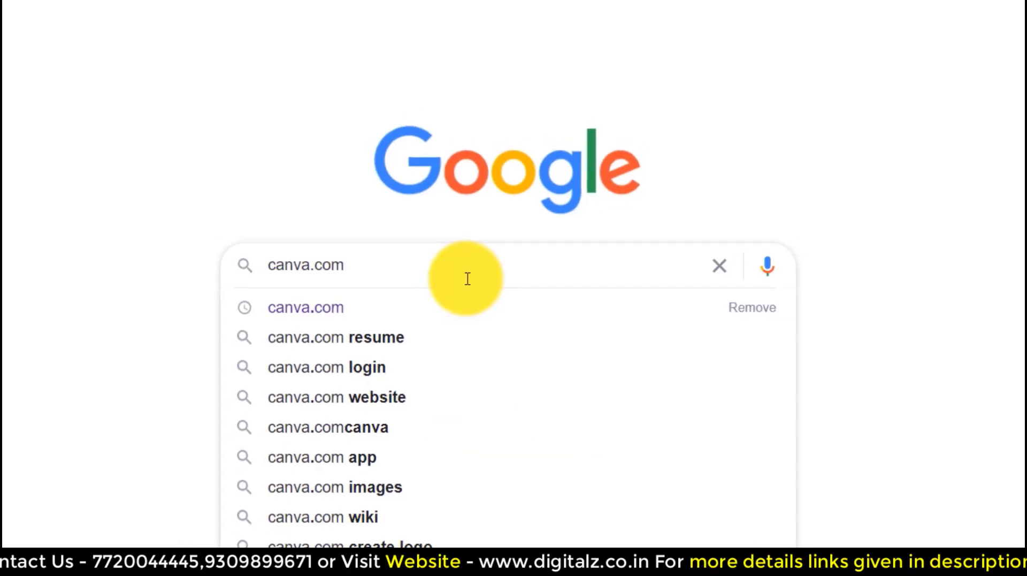
Search Google for canva.com and open the Canva website in a separate browser tab.
key(Return)
middle_click(132, 211)
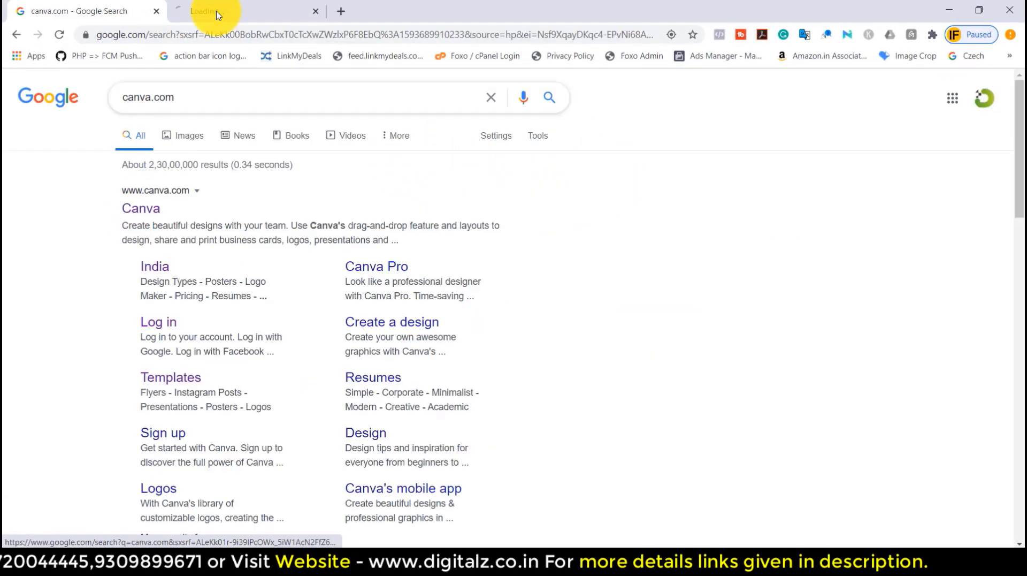
click(217, 13)
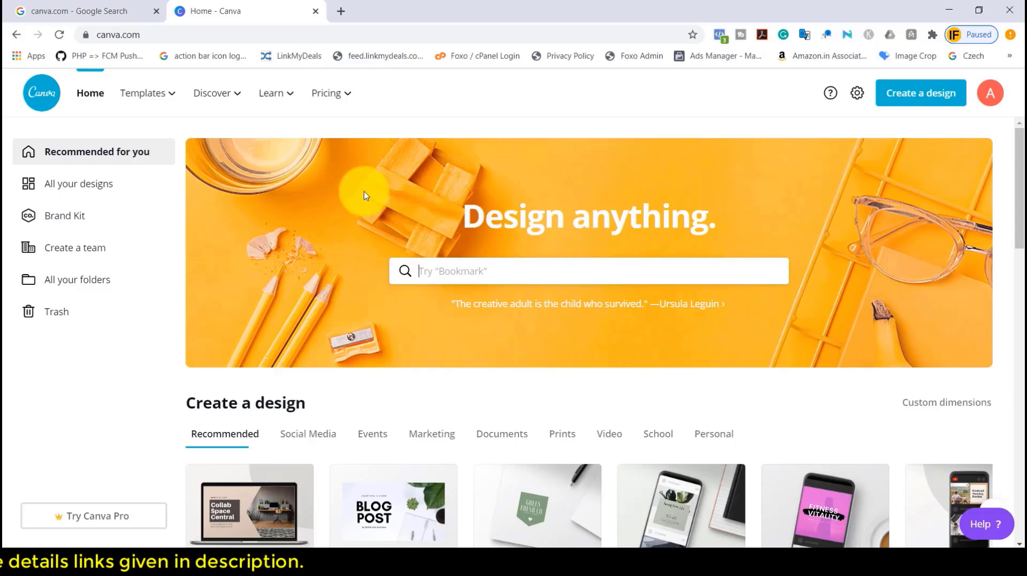
Browse the available design types on the home page, including Recommended, Social Media, Events, Documents, Prints and Personal.
scroll(590, 335, down, 2)
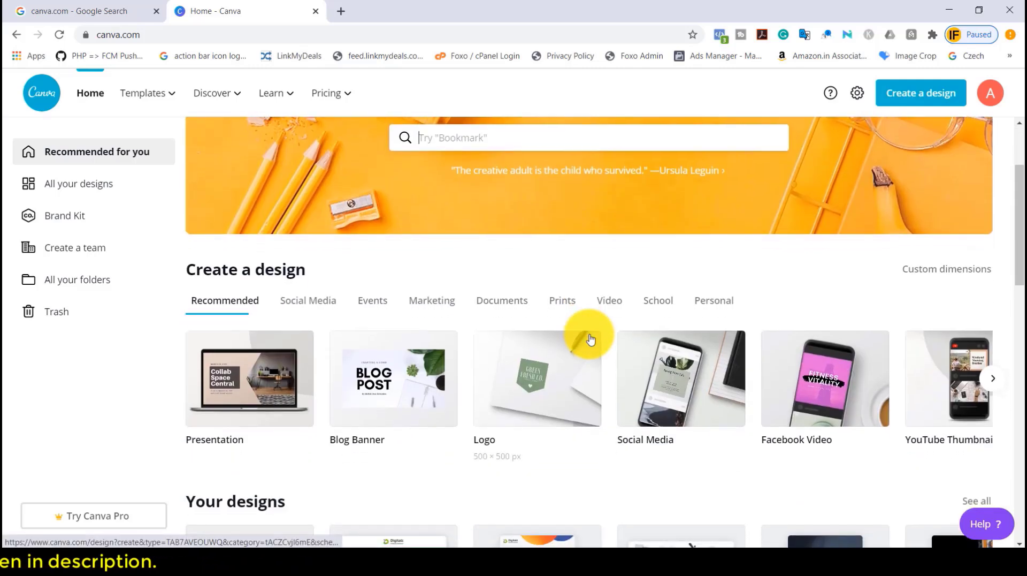
scroll(589, 336, down, 1)
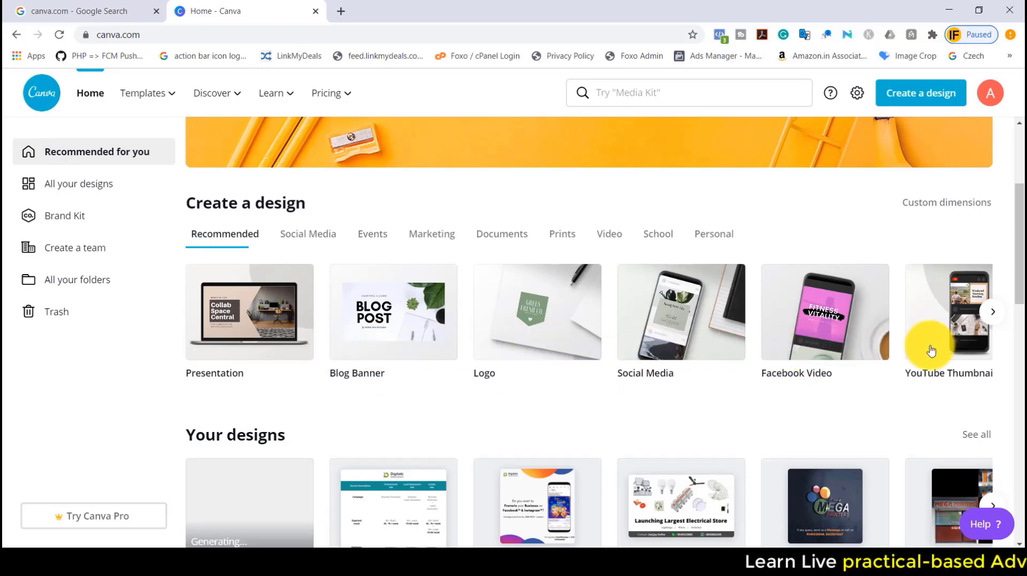
click(987, 310)
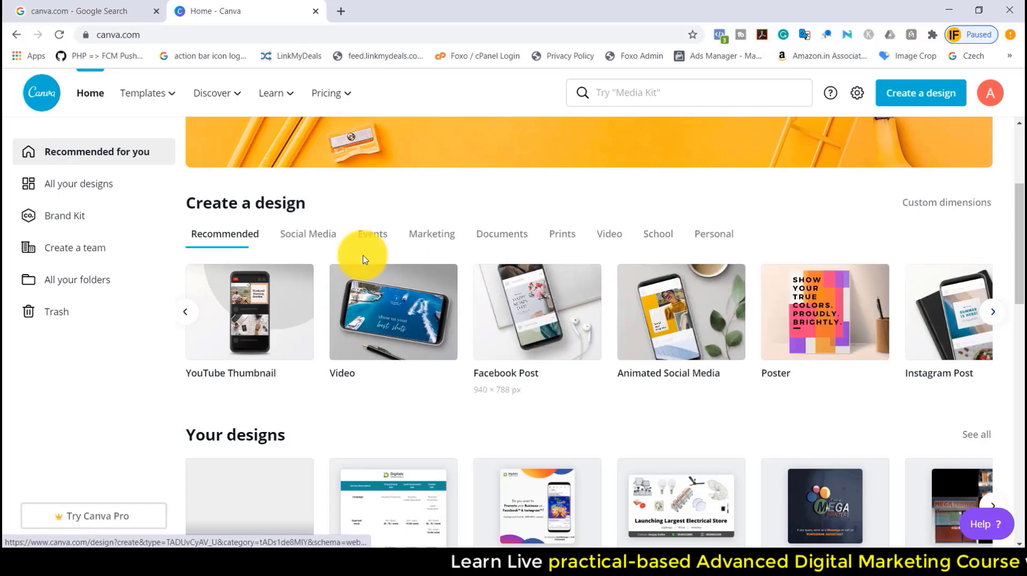
click(325, 237)
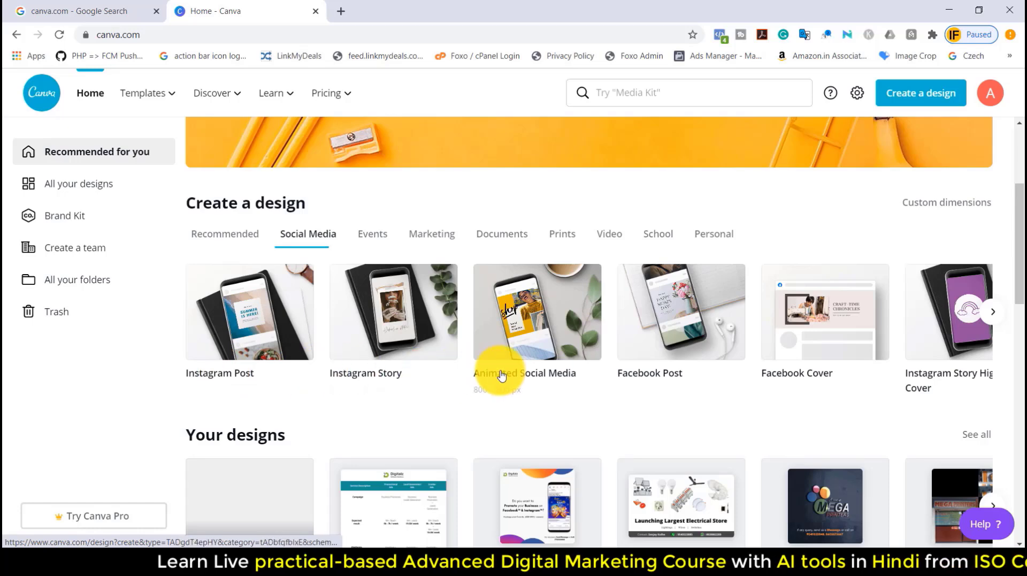
click(373, 237)
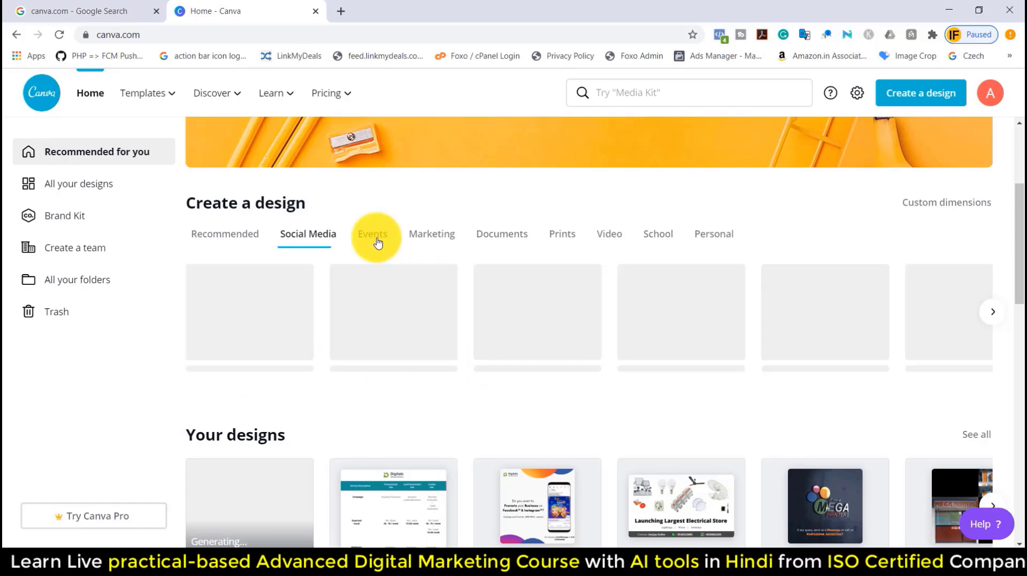
click(511, 240)
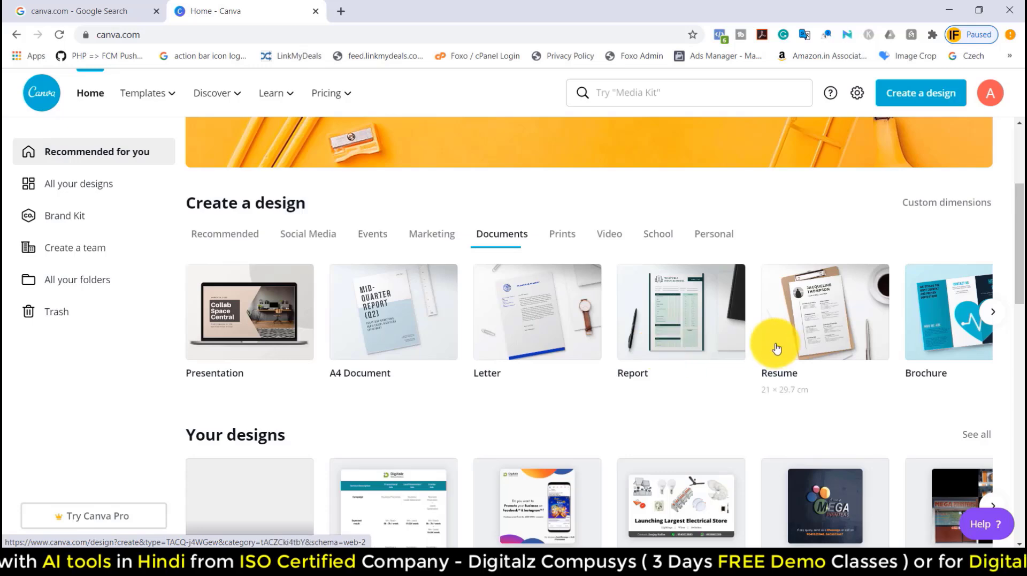
click(566, 238)
click(682, 236)
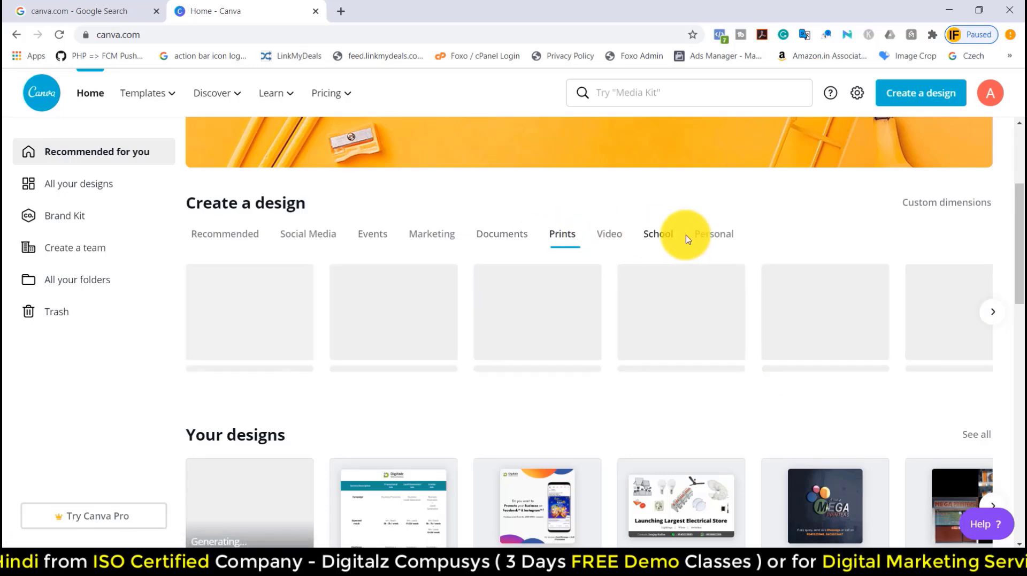
click(711, 240)
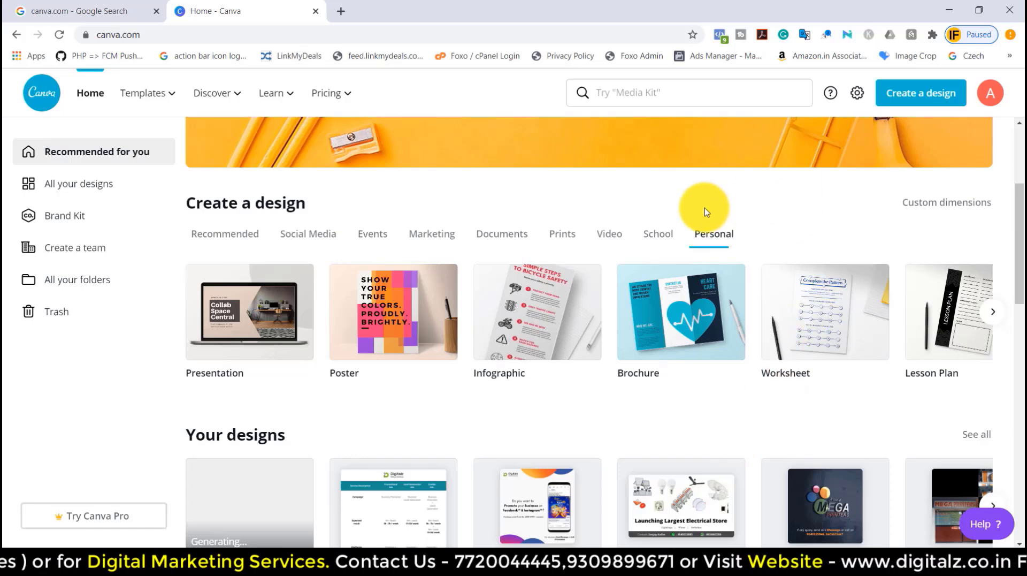
Look through all saved designs and return to the recommended design types on the home page.
click(80, 183)
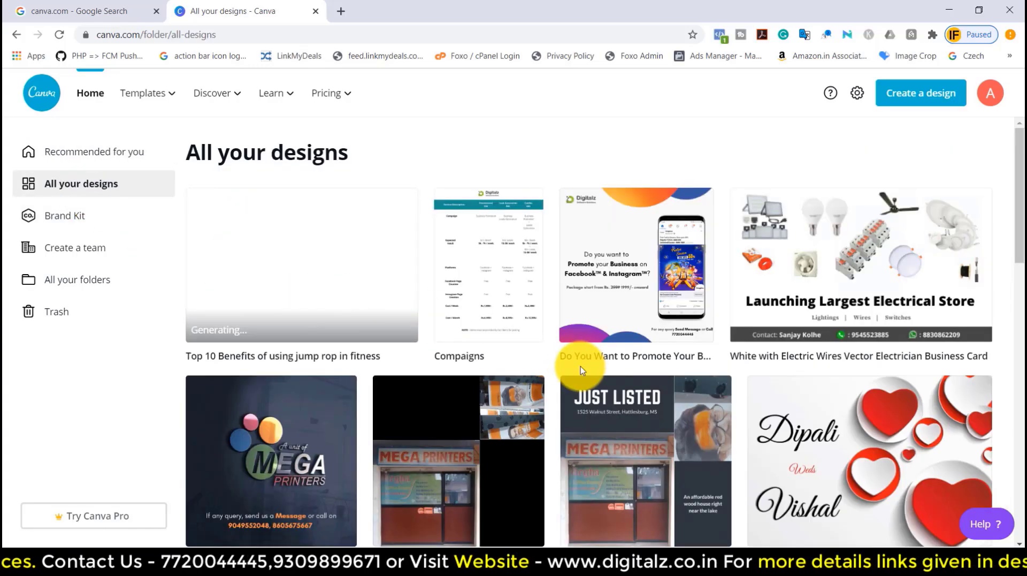
scroll(581, 369, down, 15)
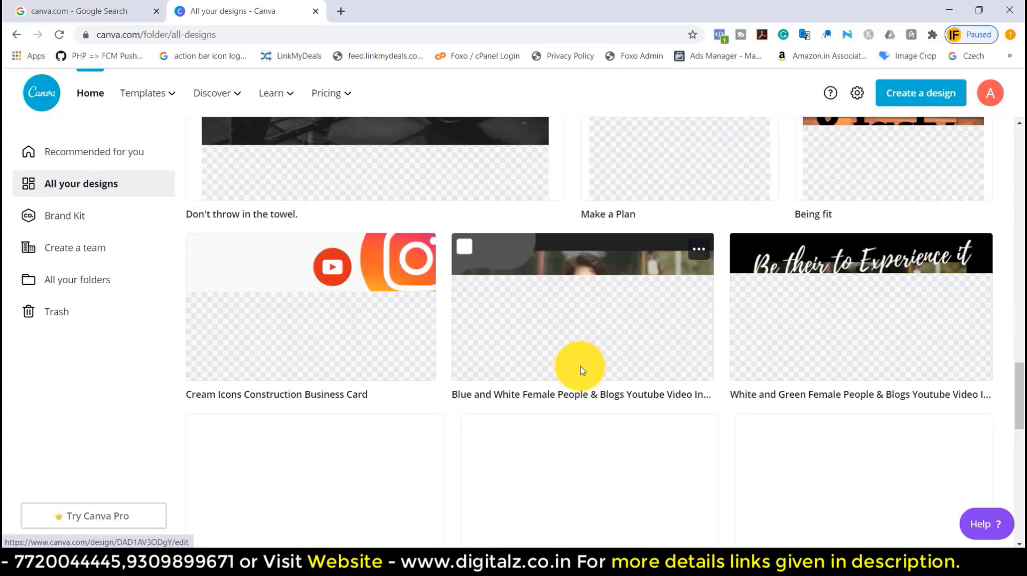
scroll(580, 366, up, 5)
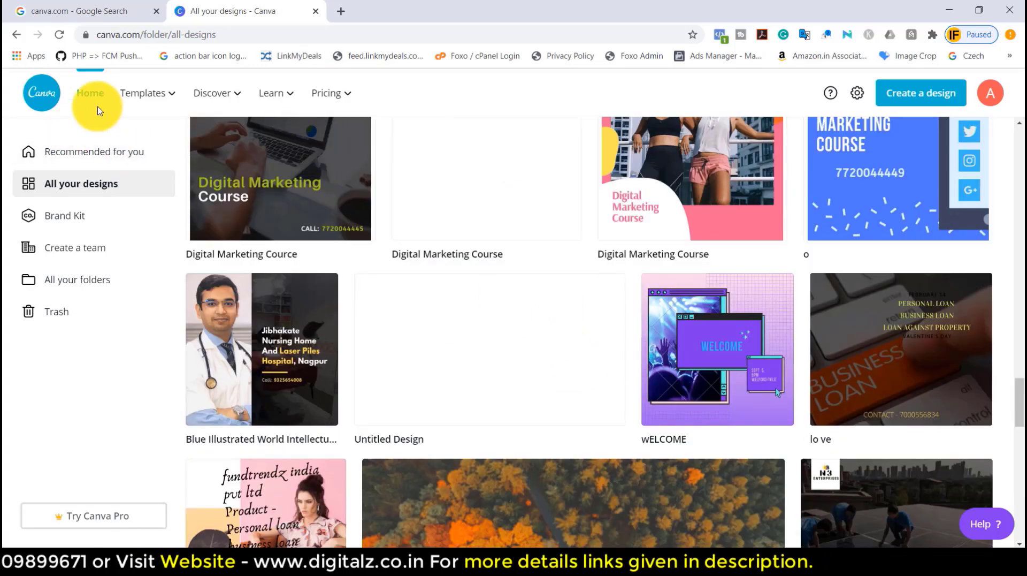
click(94, 94)
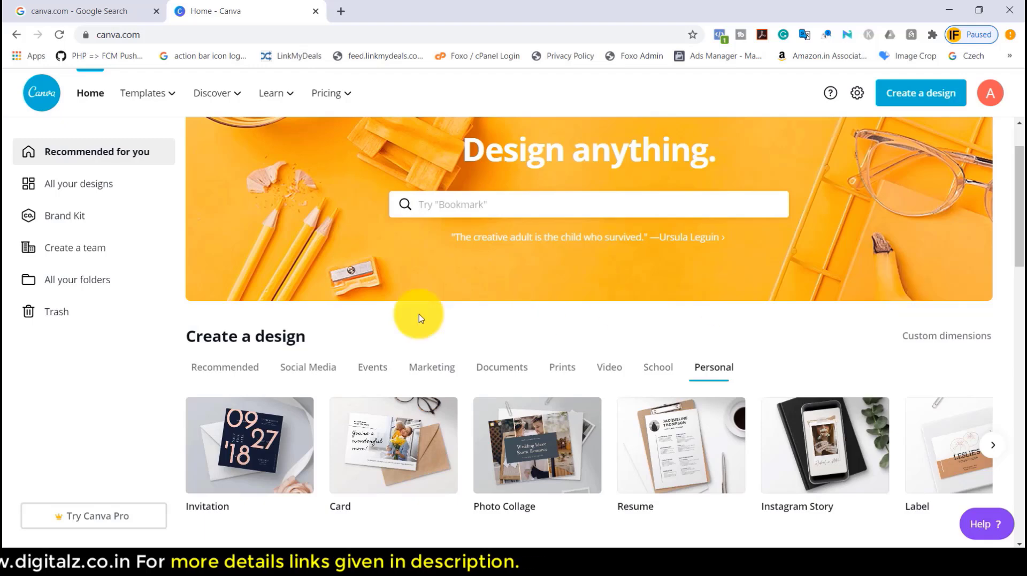
click(226, 363)
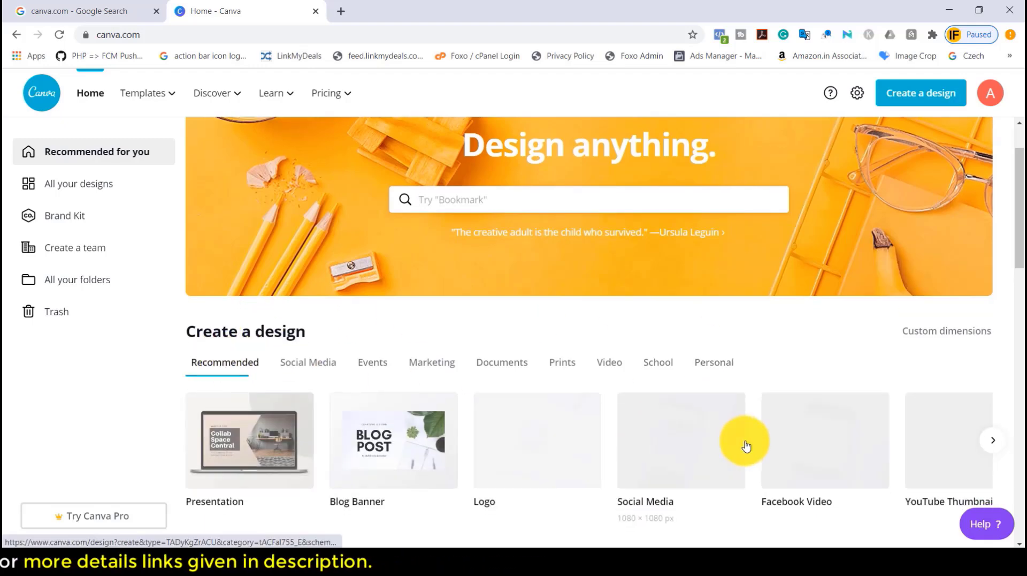
scroll(588, 428, down, 1)
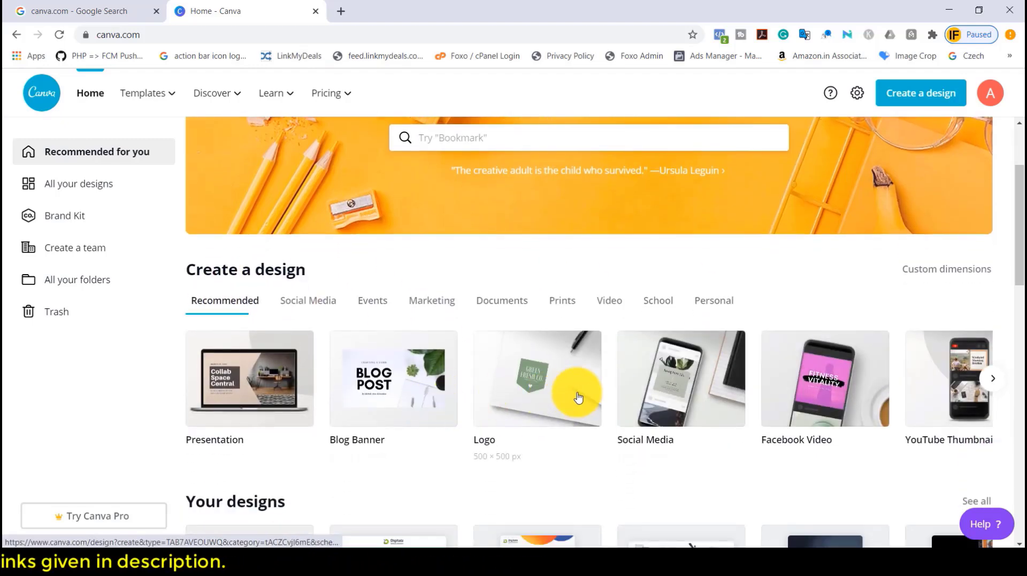
scroll(578, 397, up, 1)
Search Canva's templates for "logo".
click(478, 204)
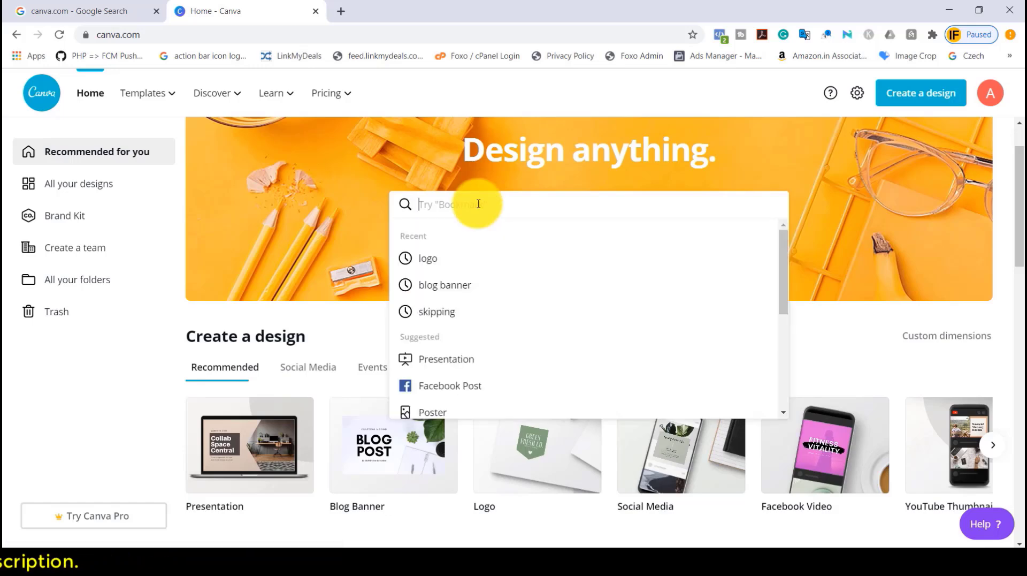
text(logo)
key(Return)
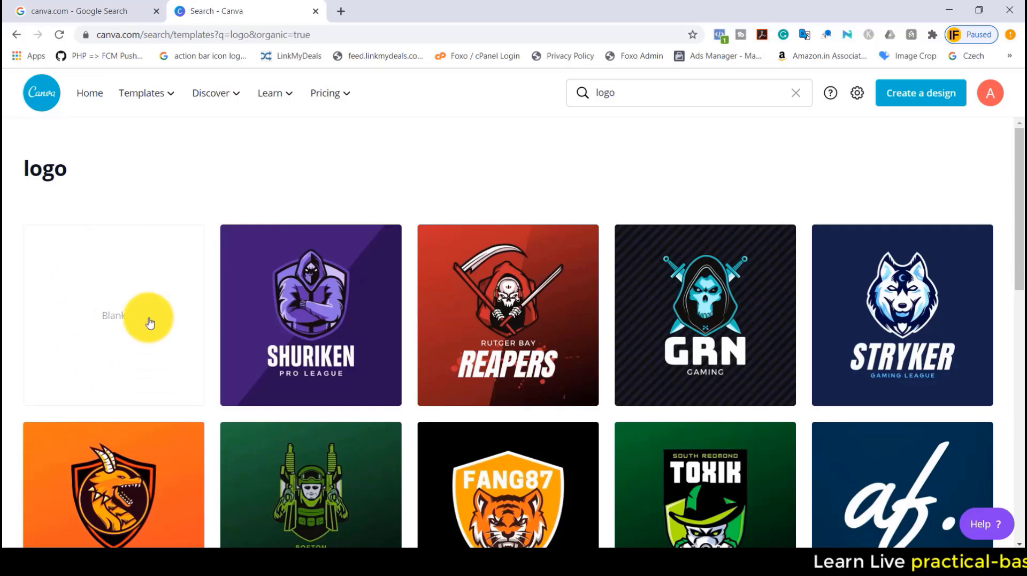
Look through the logo templates and start a new blank logo design from the results.
scroll(790, 368, down, 3)
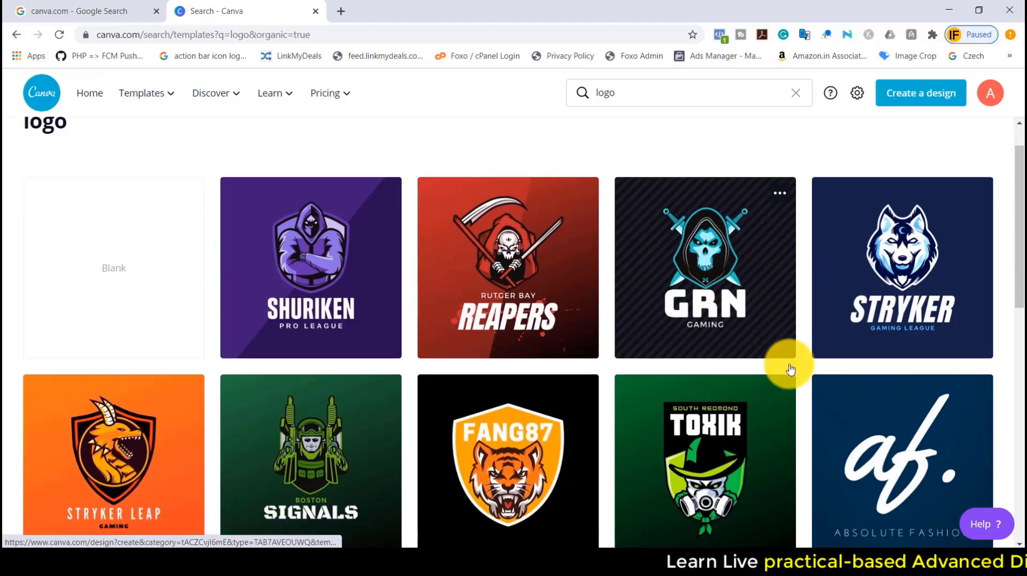
scroll(791, 368, down, 12)
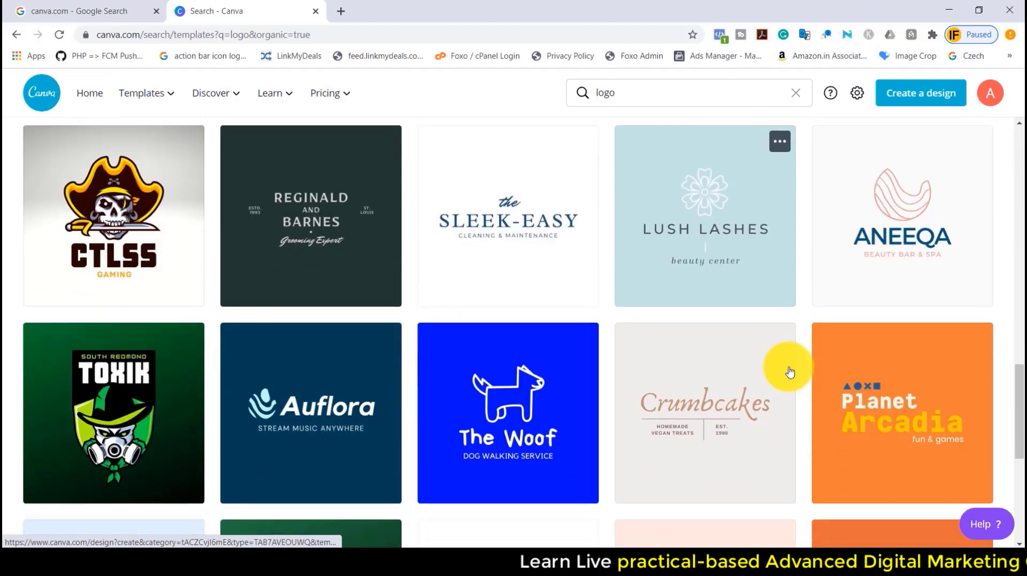
scroll(790, 371, down, 10)
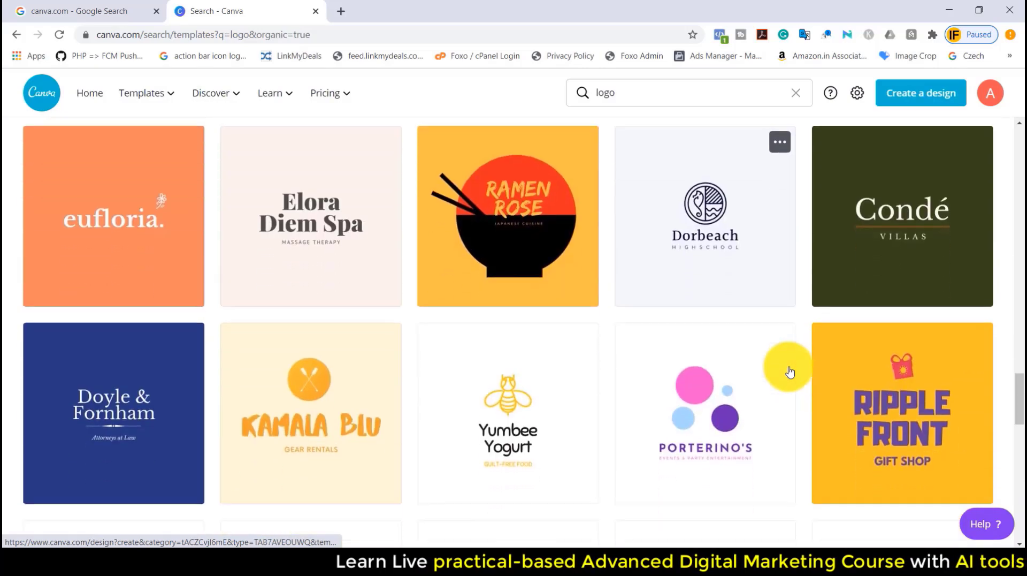
scroll(790, 370, down, 10)
drag(1018, 418, 1016, 128)
click(198, 294)
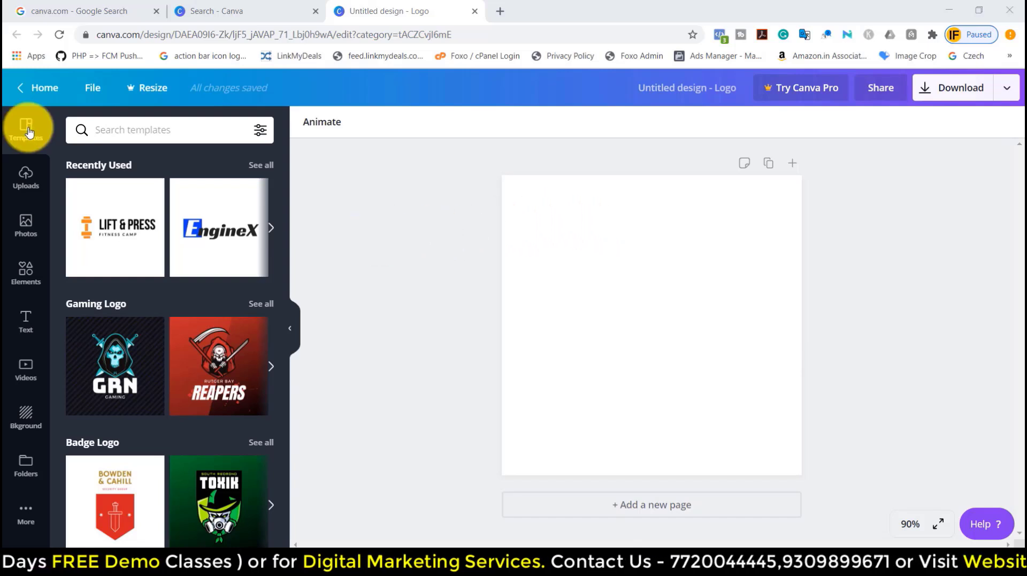
Browse the logo template categories available in the editor, such as Art / Design, Computer and Sports Logo.
scroll(159, 284, down, 6)
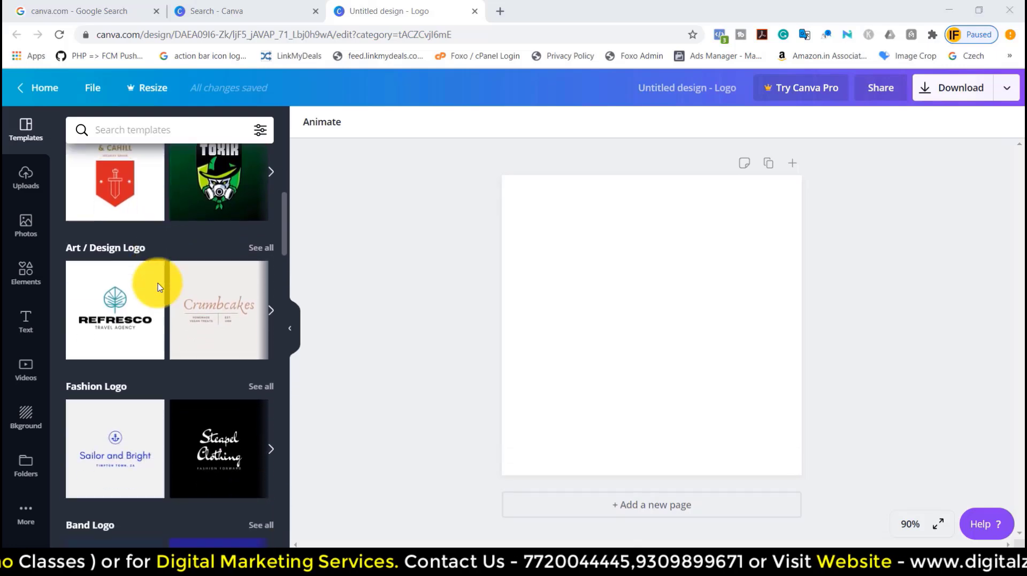
scroll(158, 284, down, 5)
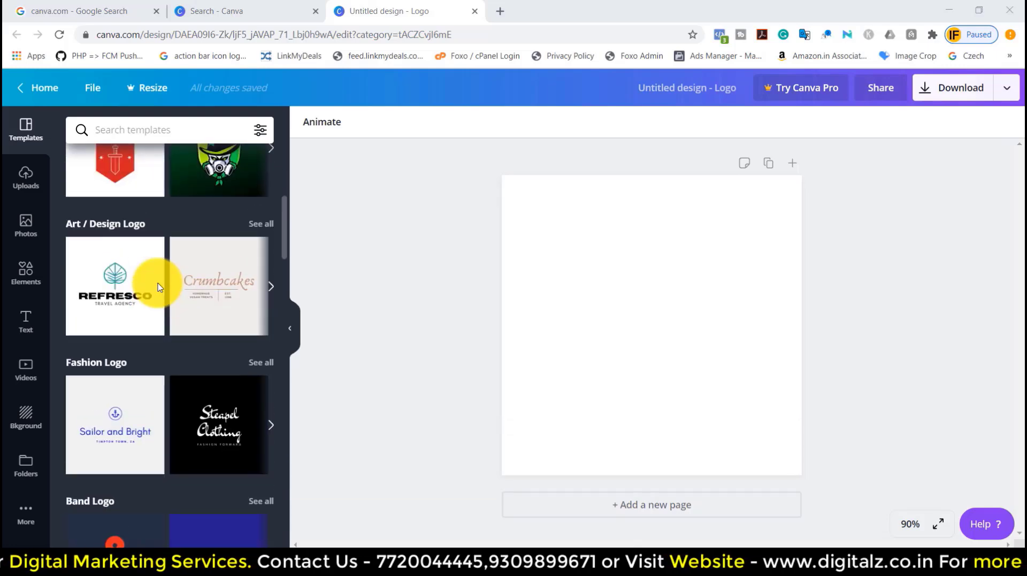
scroll(159, 284, down, 3)
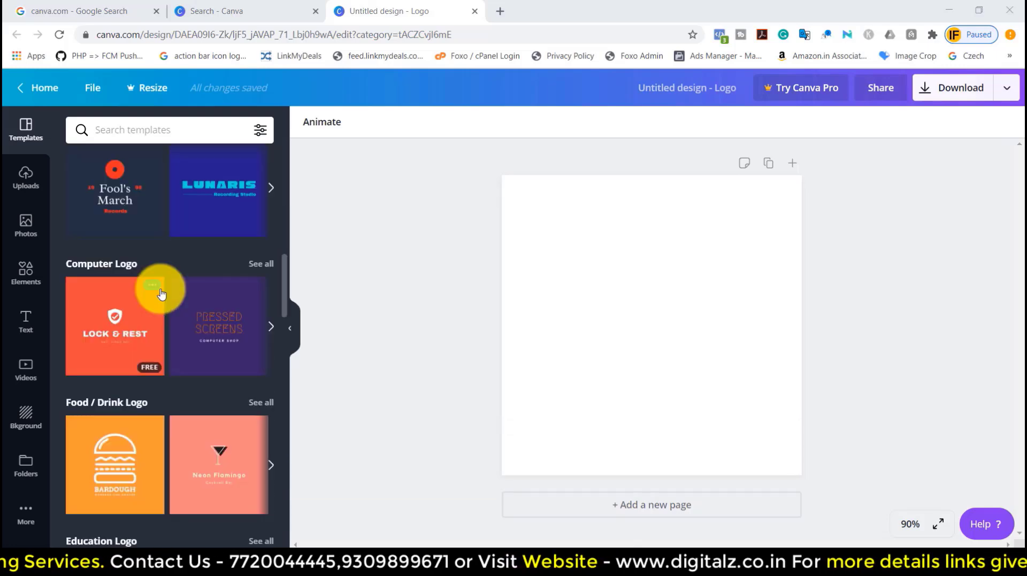
scroll(160, 291, down, 5)
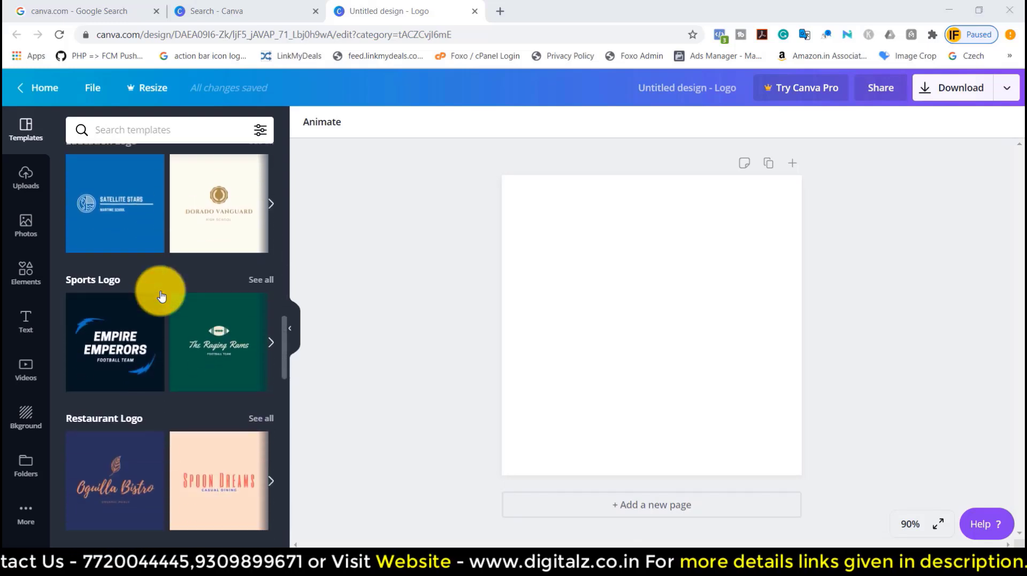
scroll(161, 291, up, 8)
View the uploaded images and browse the stock photos available for the design.
click(13, 176)
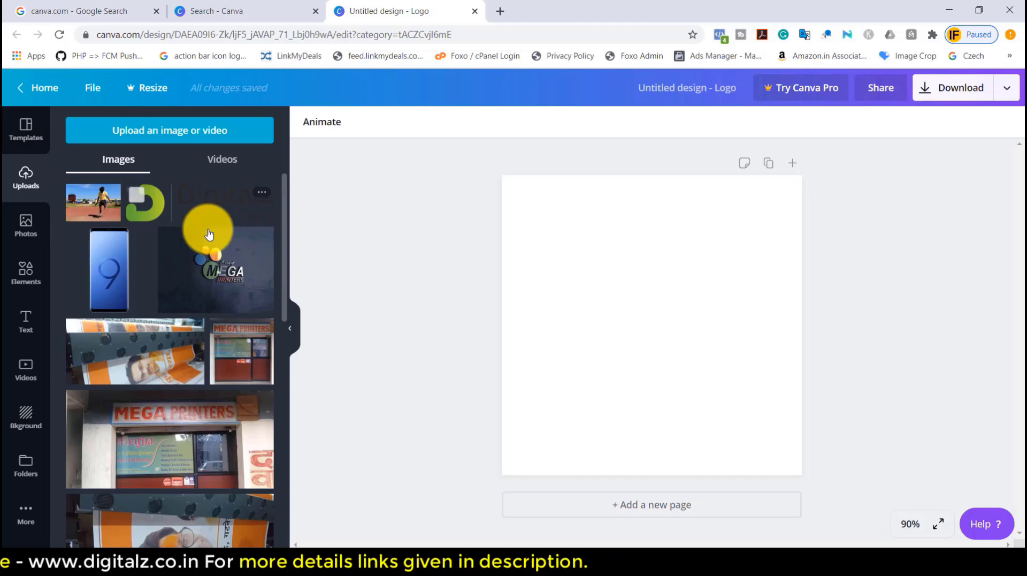
click(28, 242)
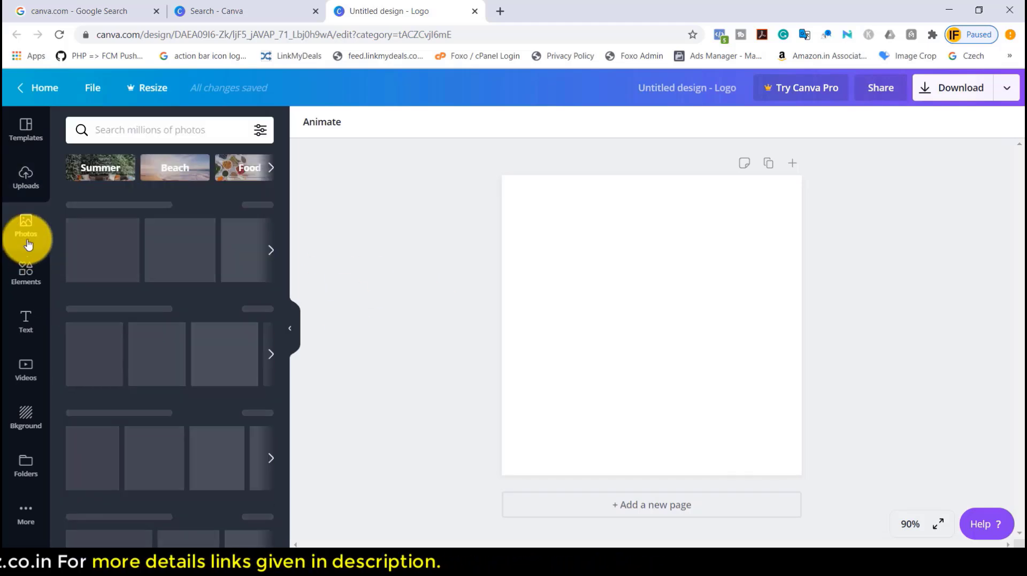
mouse_move(145, 277)
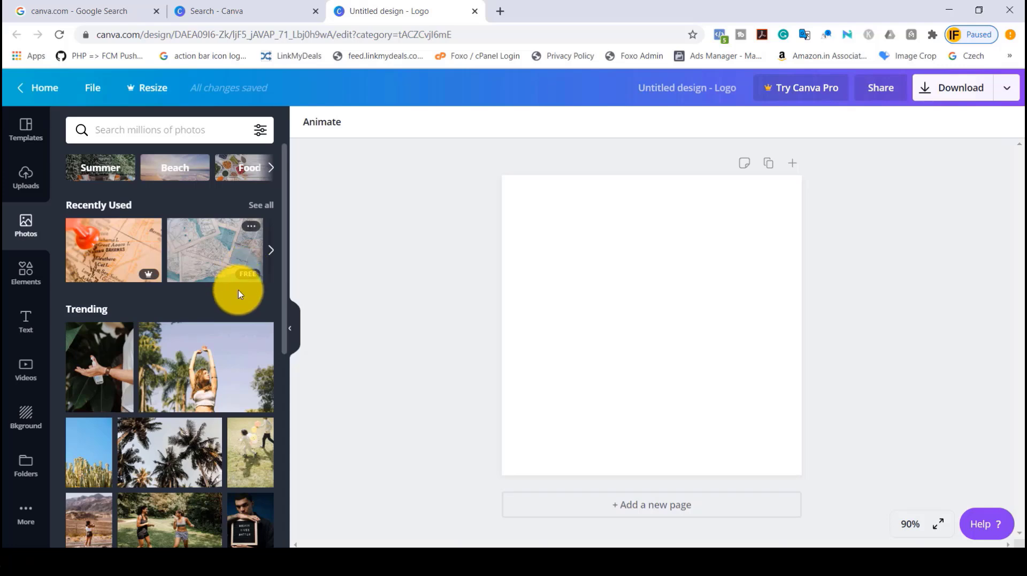
scroll(194, 412, down, 10)
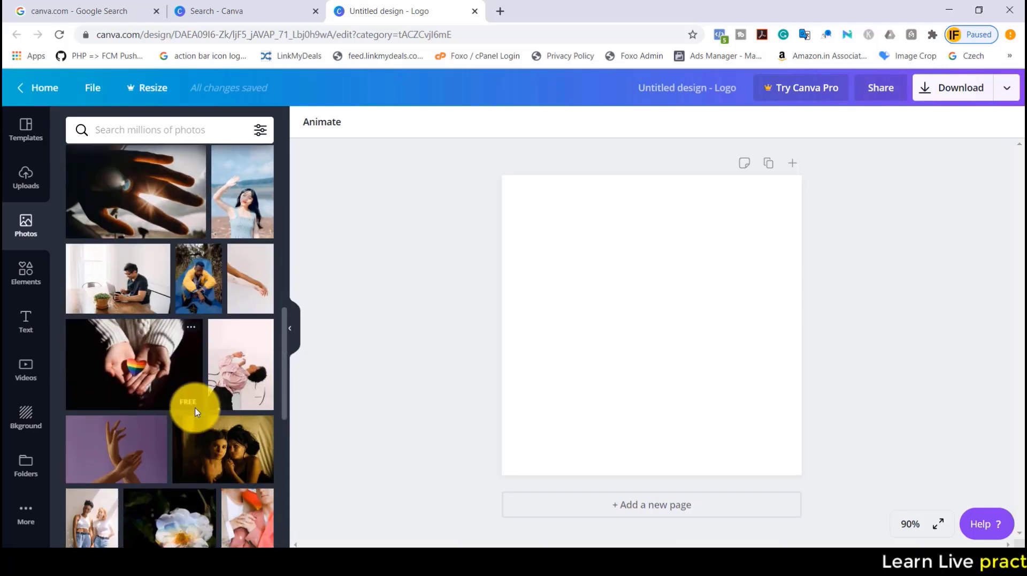
scroll(194, 412, down, 10)
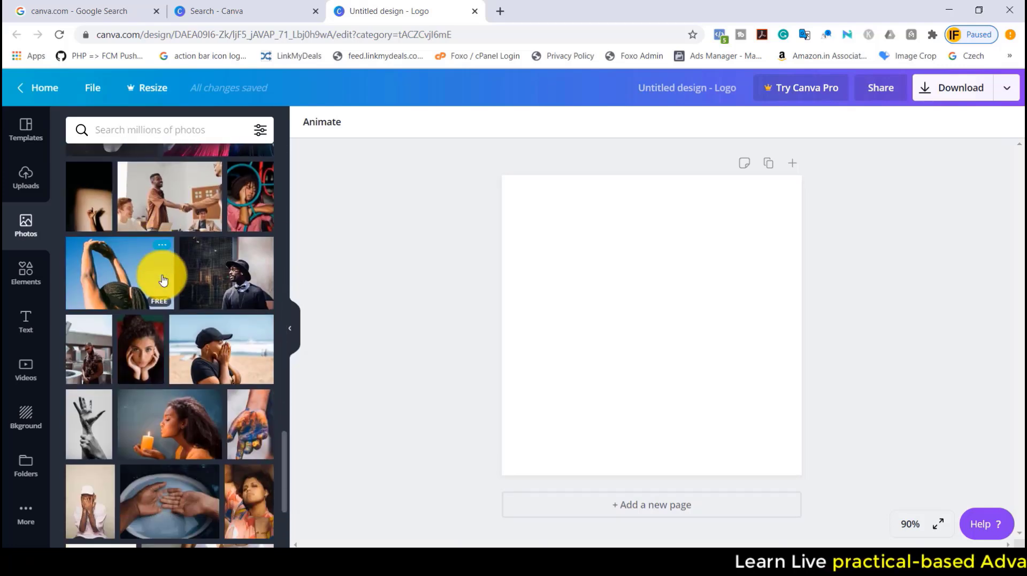
Browse the available design elements, including grids, shapes, frames, stickers, charts and gradients.
click(26, 274)
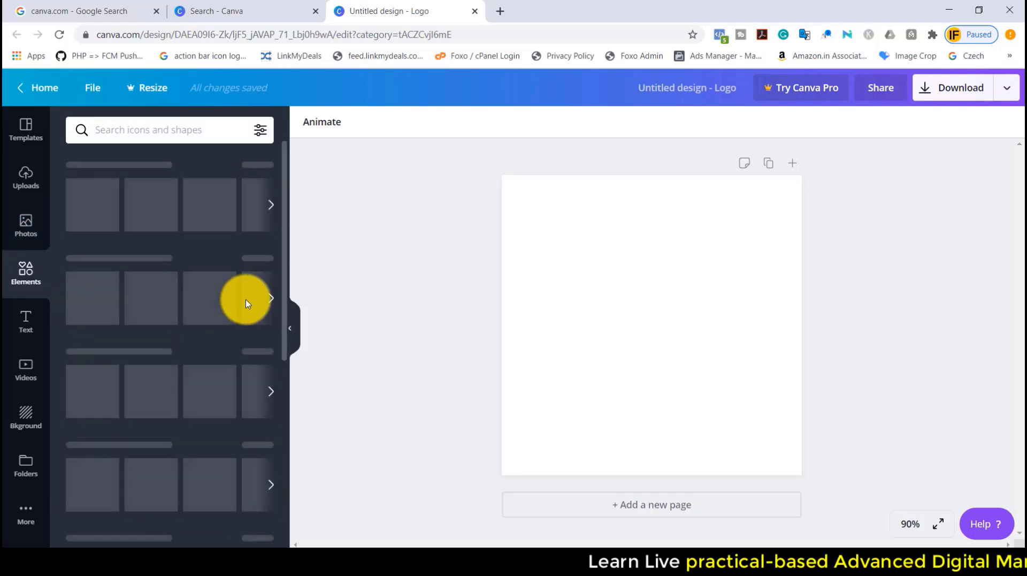
scroll(198, 256, down, 1)
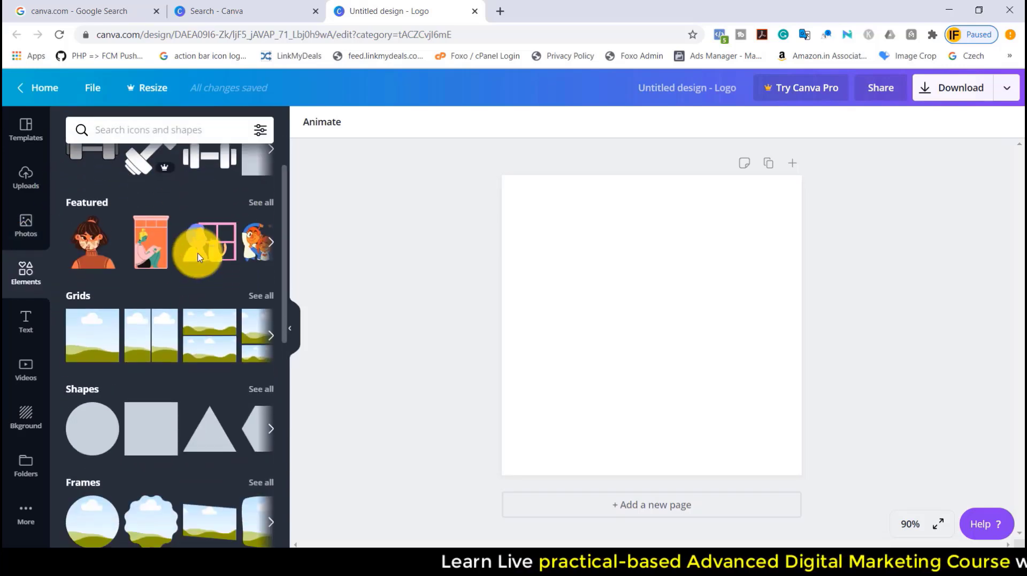
scroll(160, 381, down, 4)
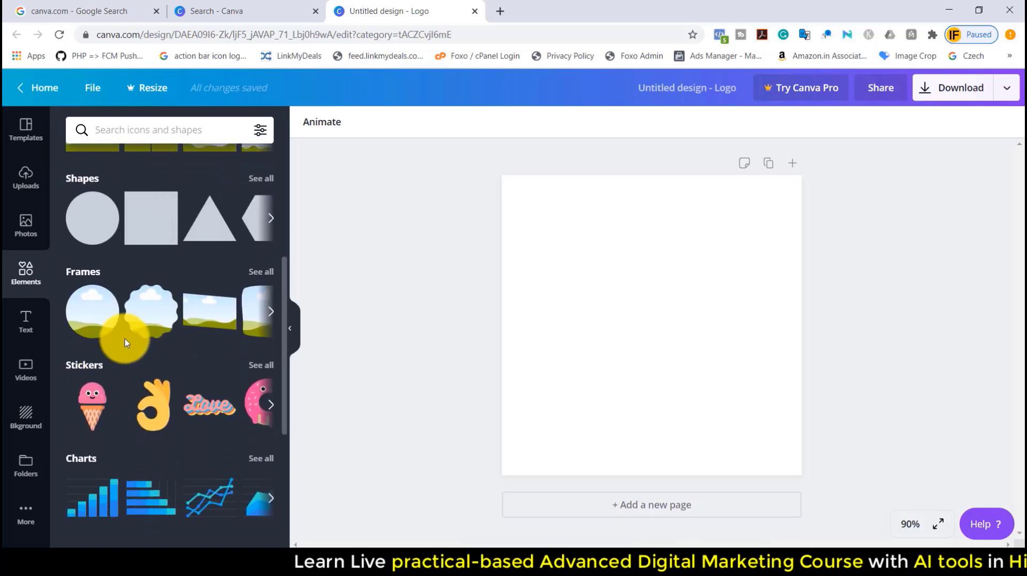
scroll(107, 385, down, 2)
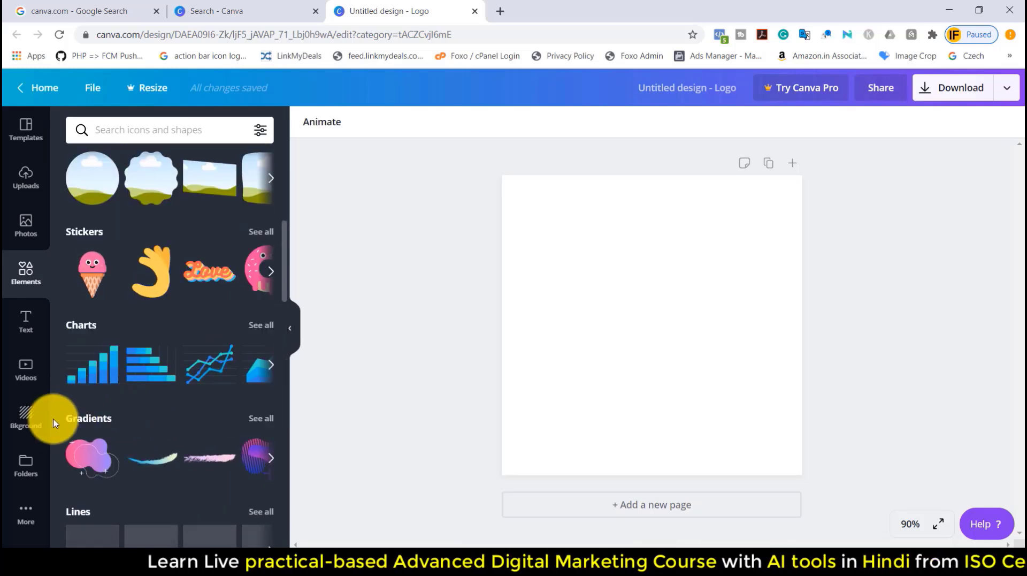
Try out the standing medic illustration from the Coronavirus element collection on the page and delete it.
scroll(169, 415, down, 3)
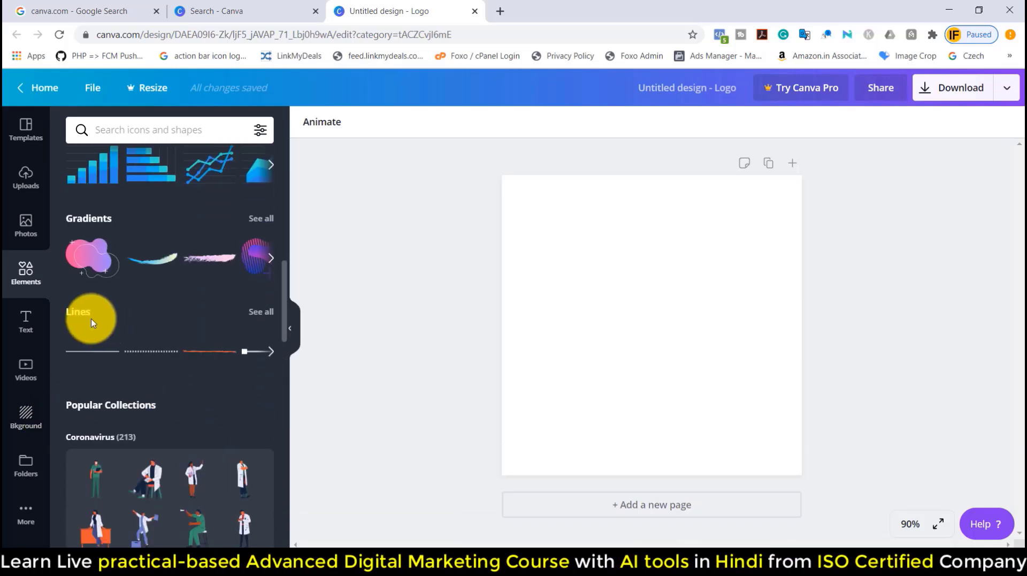
scroll(157, 324, down, 4)
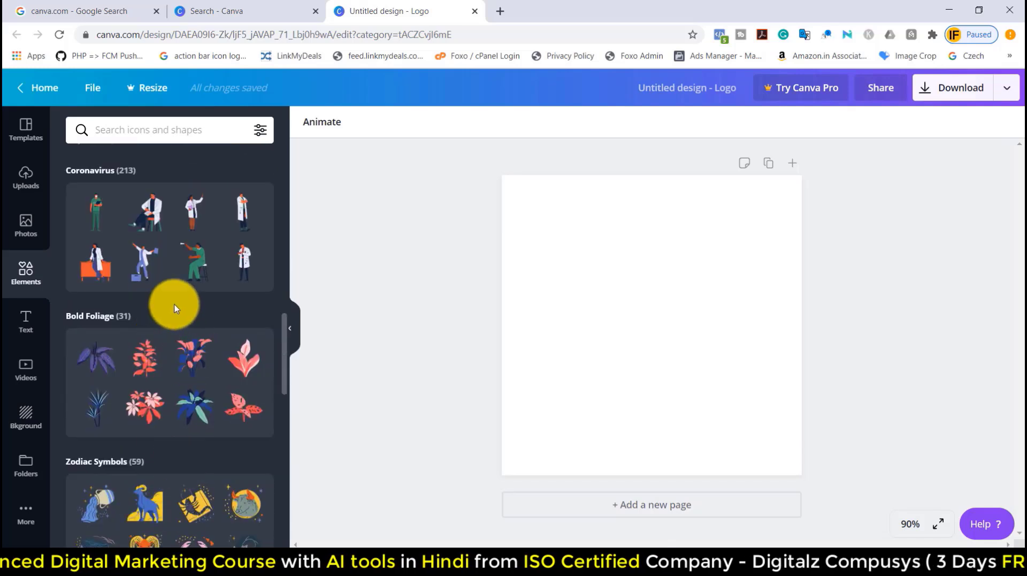
scroll(175, 308, up, 3)
click(110, 406)
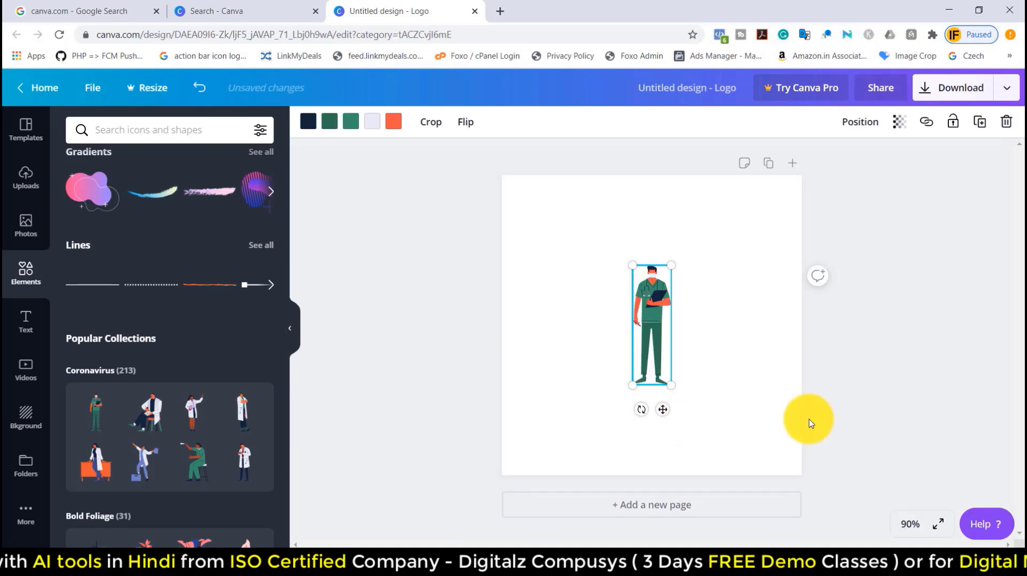
key(Delete)
Browse the ready-made text combinations and add the "Online Sale" one to the page.
click(26, 321)
scroll(182, 315, down, 2)
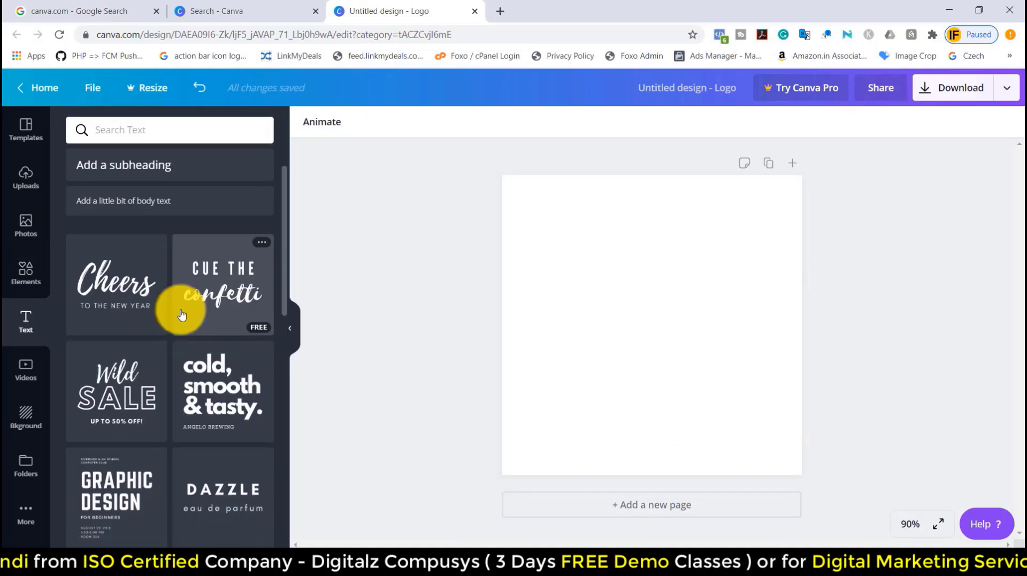
scroll(182, 315, down, 8)
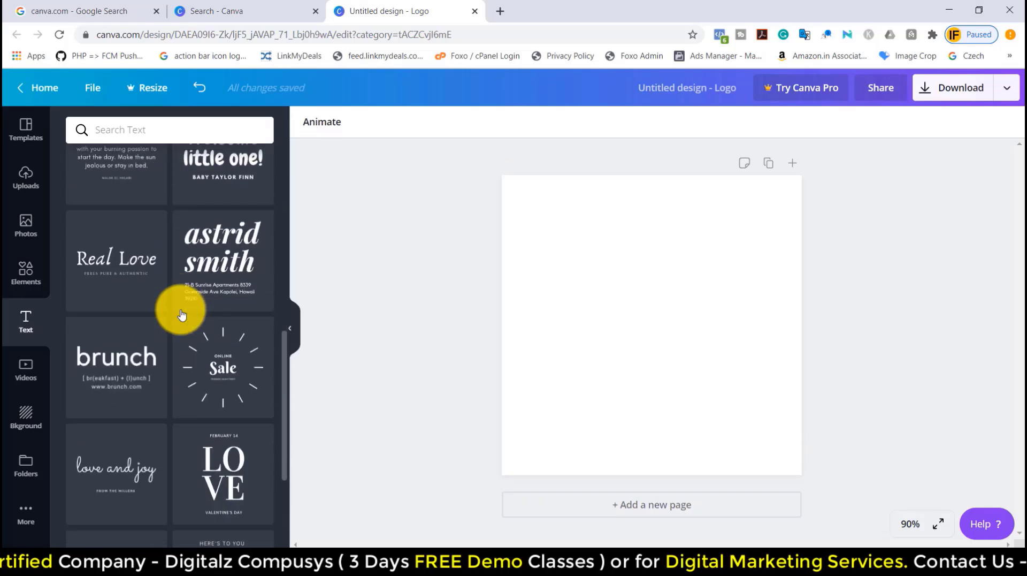
scroll(150, 339, down, 4)
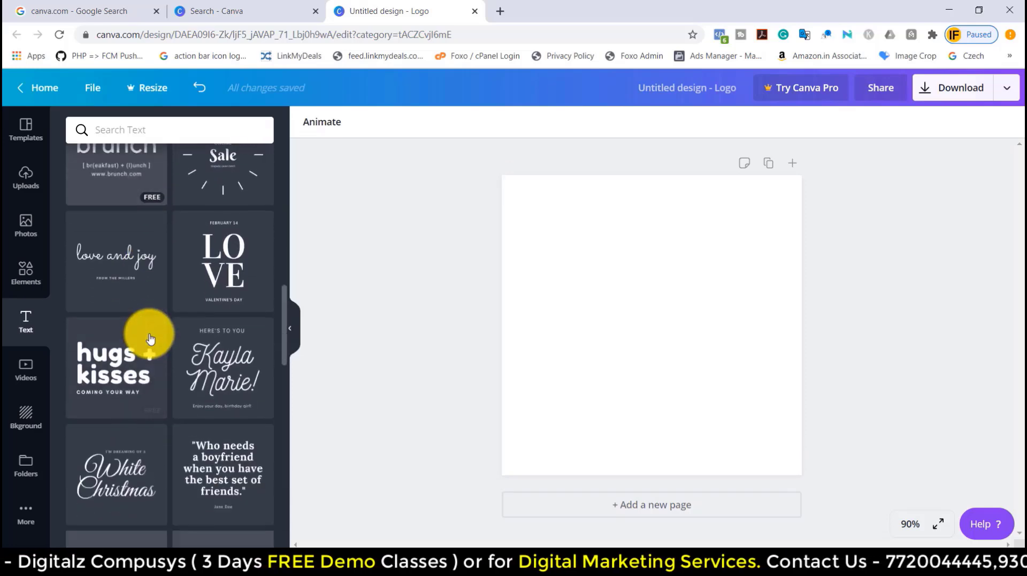
scroll(147, 337, up, 4)
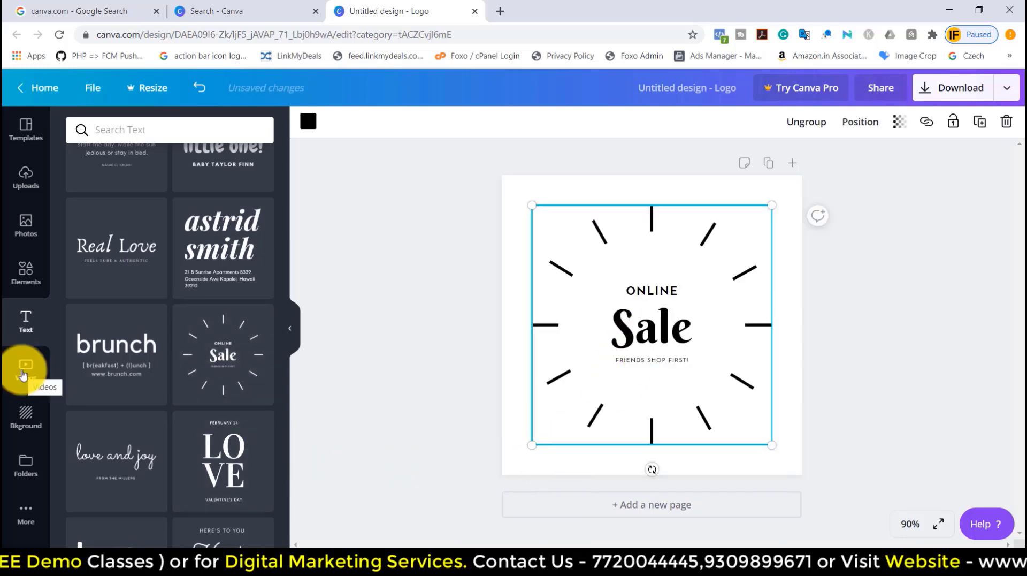
Browse the stock video categories and clear the "Online Sale" text combination off the page.
click(26, 369)
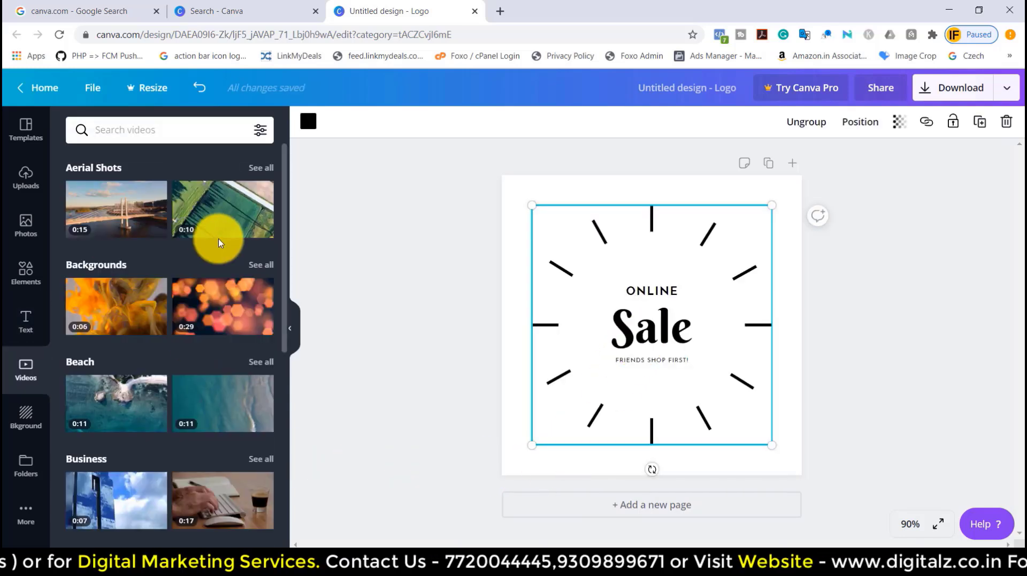
scroll(153, 338, down, 3)
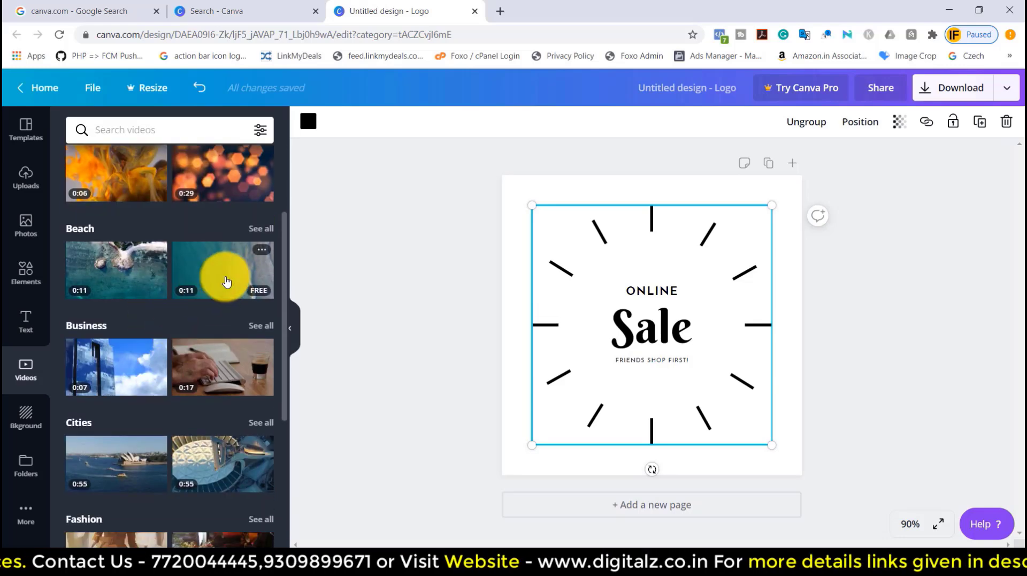
click(145, 269)
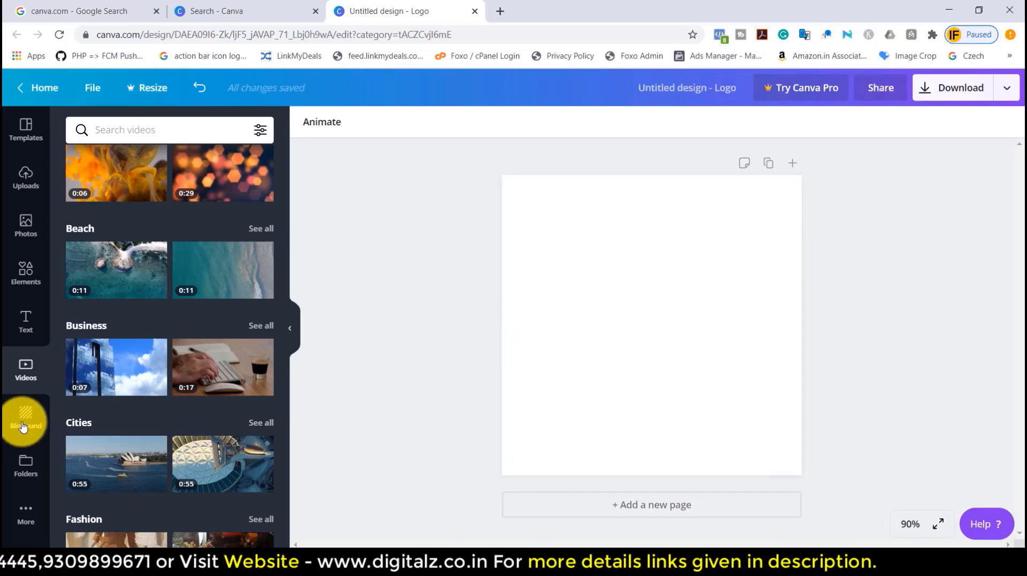
Browse the available backgrounds and apply the dark brown wood plank one to the page.
click(22, 426)
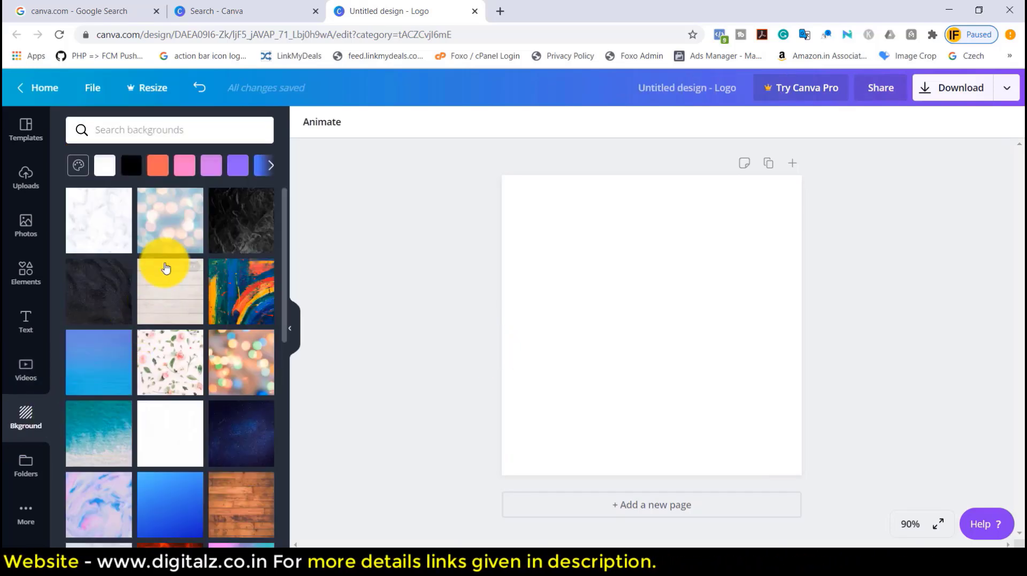
scroll(165, 262, down, 5)
scroll(178, 310, down, 3)
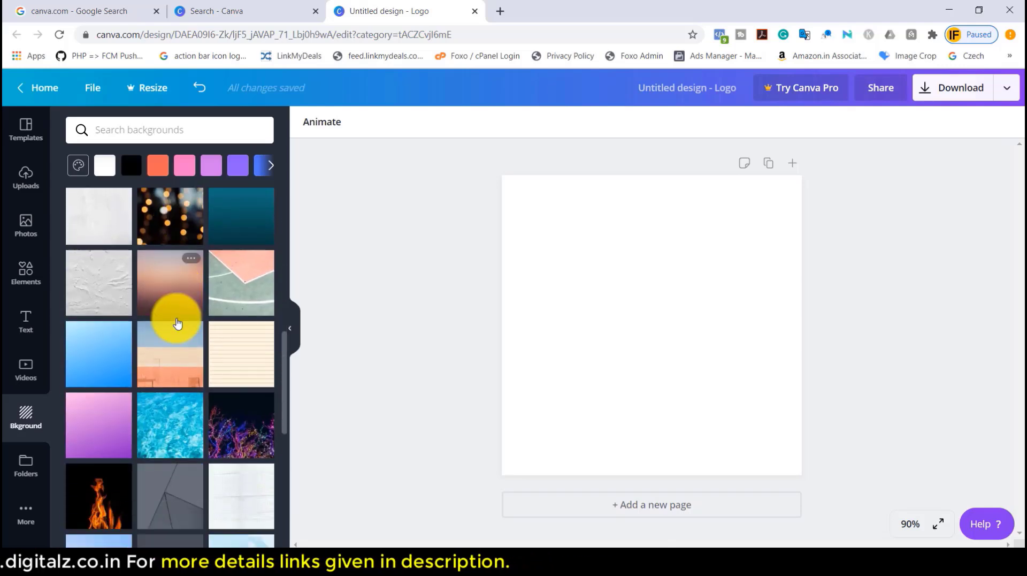
scroll(176, 321, up, 3)
drag(271, 368, 692, 317)
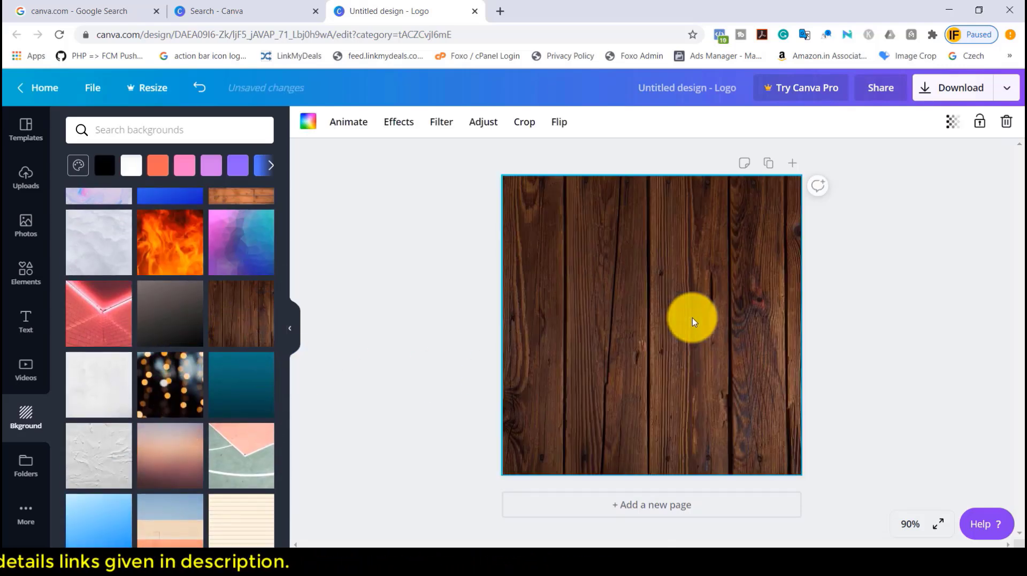
Look through the folders and the additional apps and integrations, such as Pexels, Flickr, HubSpot and Smartmockups.
click(14, 468)
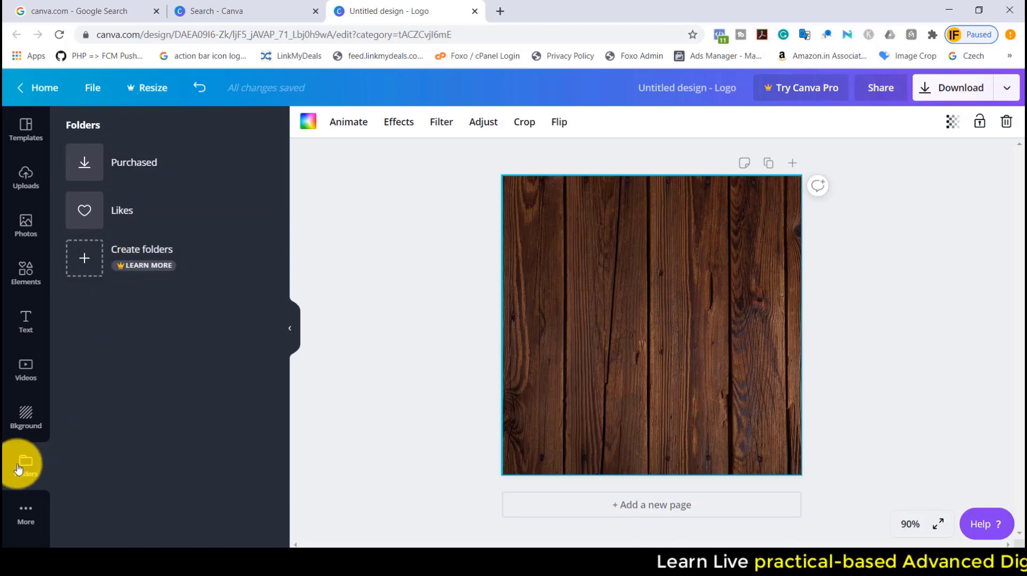
click(23, 513)
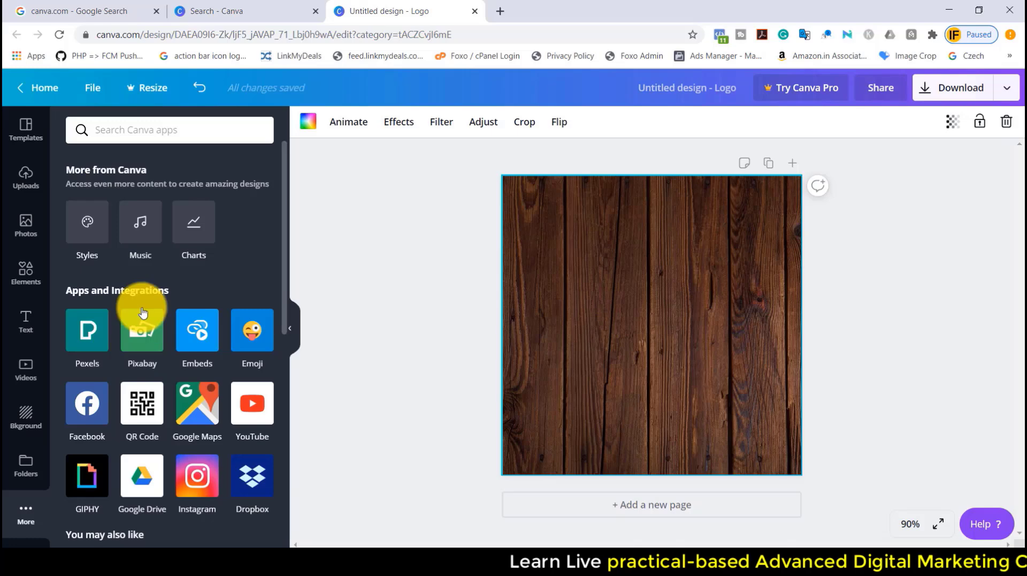
scroll(129, 345, down, 8)
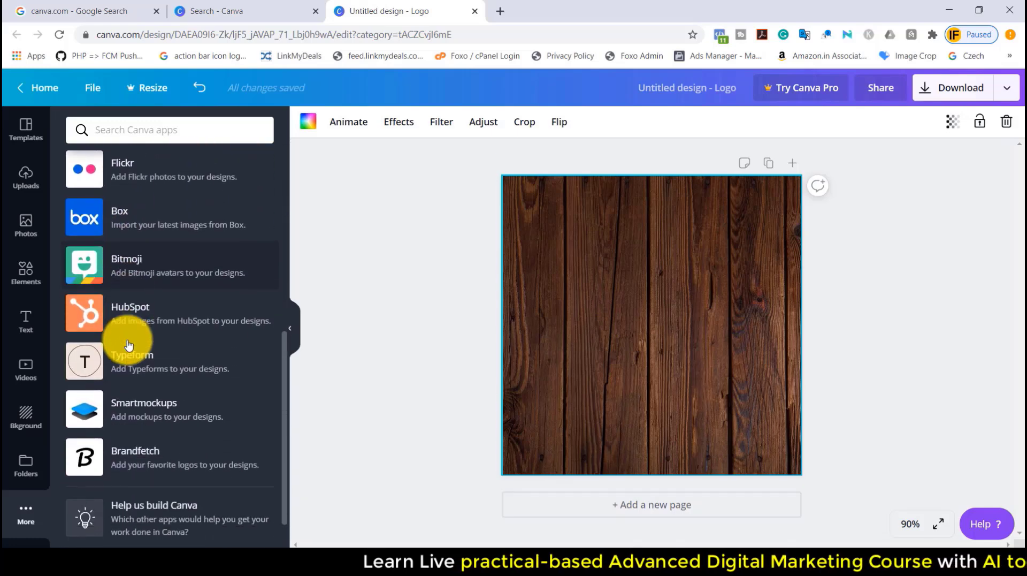
scroll(160, 240, up, 4)
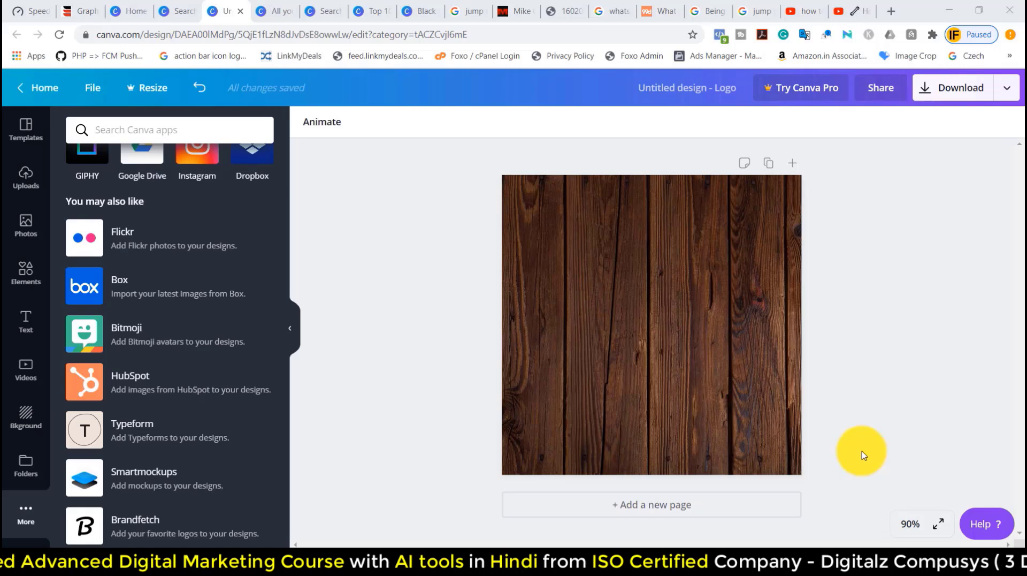
Return to the logo templates and delete the wood plank background from the page.
click(38, 139)
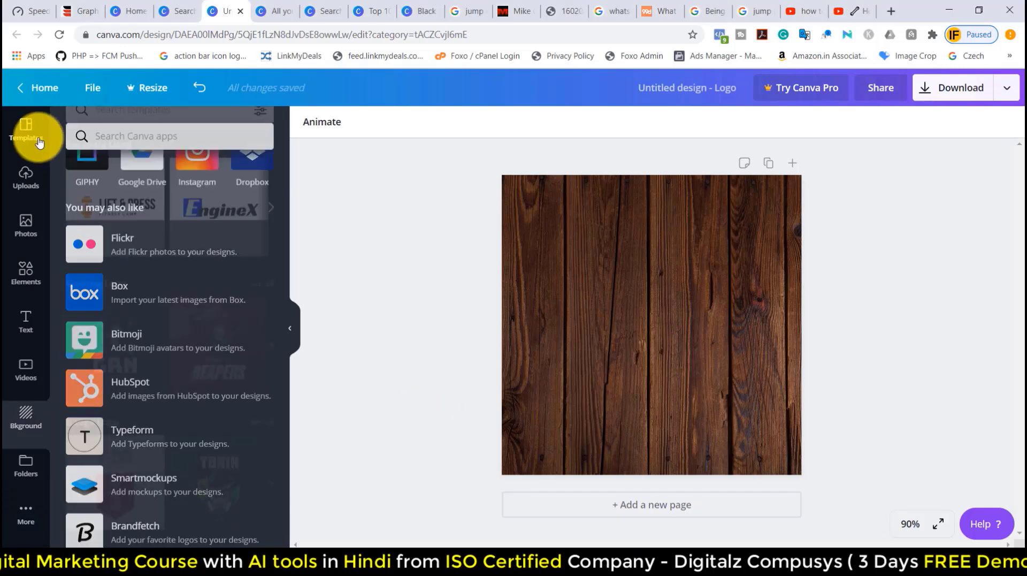
click(648, 321)
key(Delete)
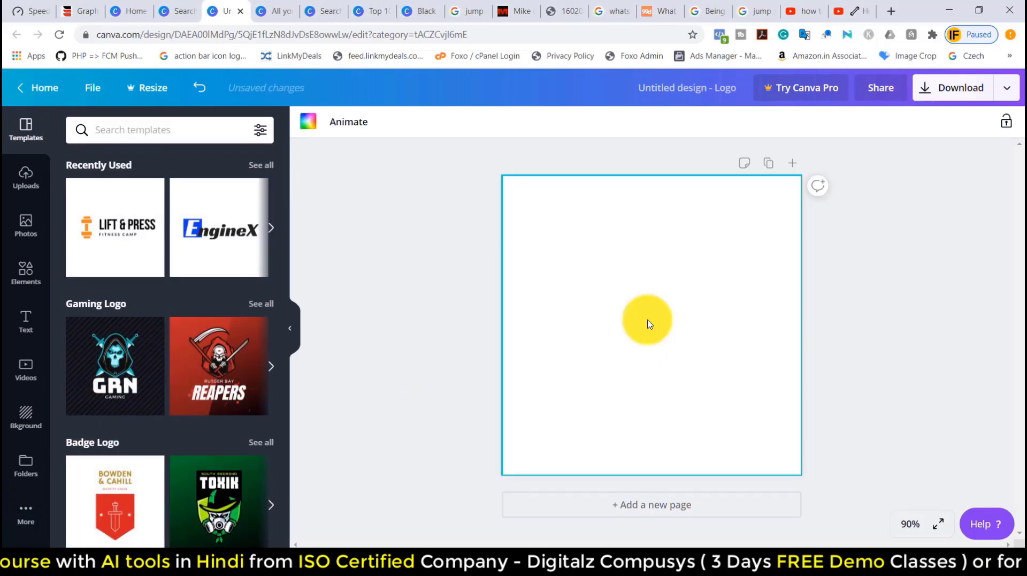
Browse the logo template categories, from Art / Design and Fashion to Education, Sports, Restaurant and Cafe Logo.
scroll(195, 299, down, 7)
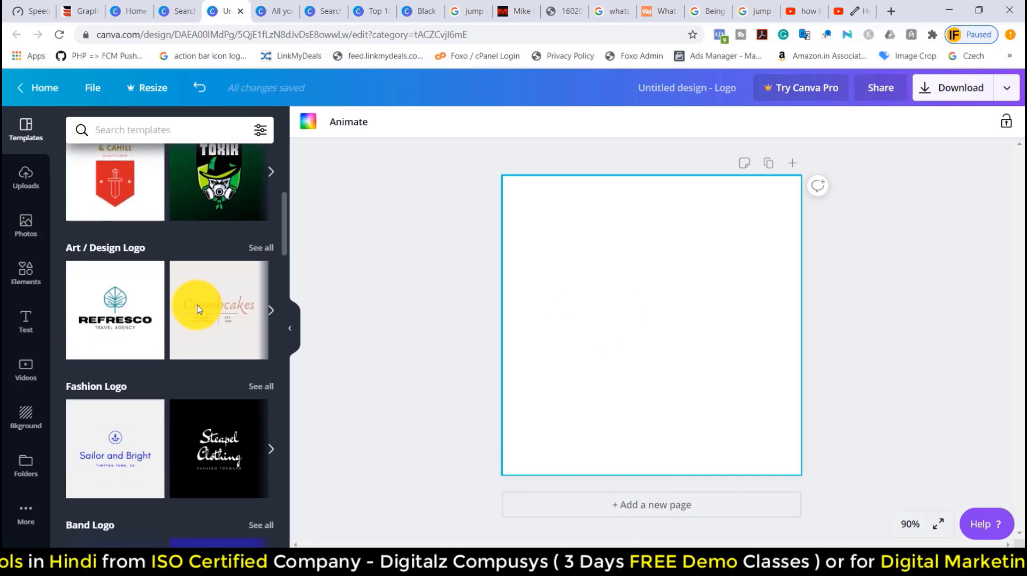
scroll(197, 308, down, 5)
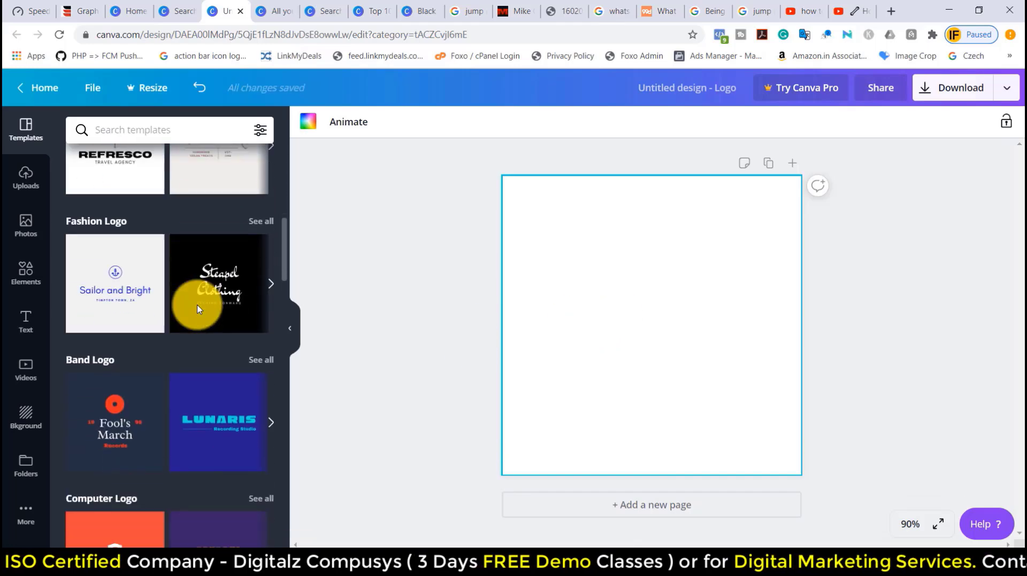
scroll(198, 309, up, 3)
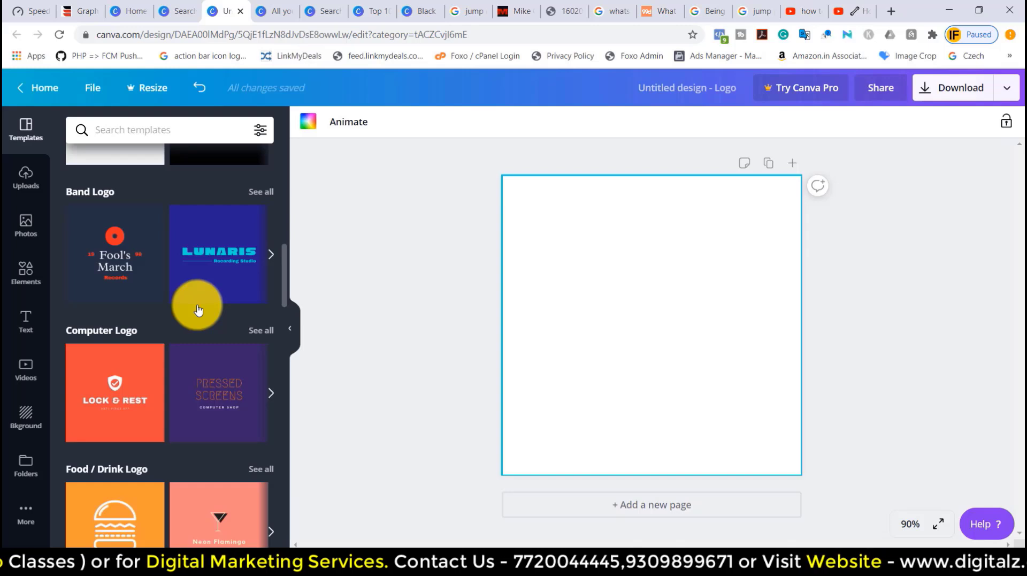
scroll(197, 309, down, 2)
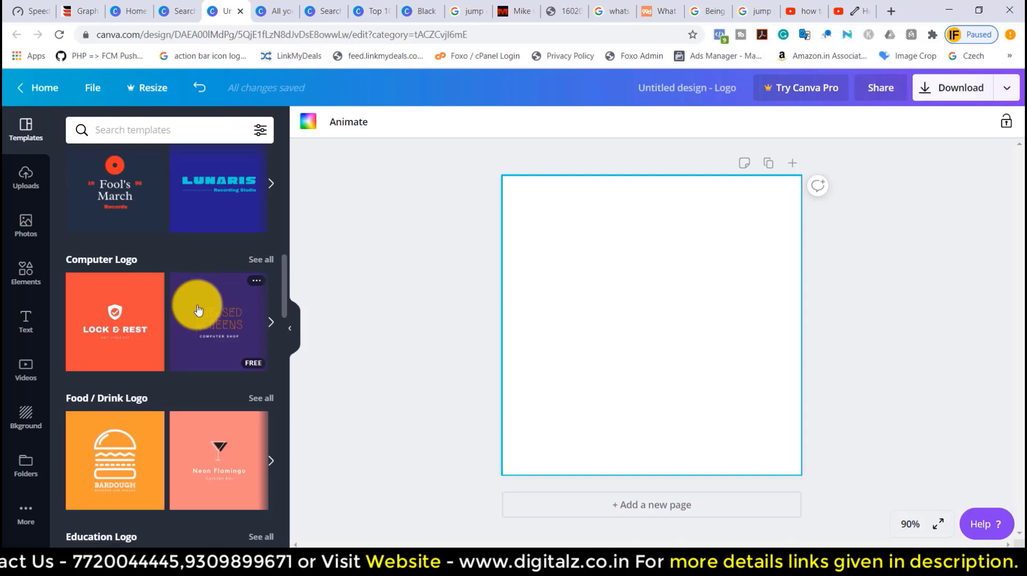
scroll(198, 305, down, 6)
scroll(202, 290, down, 5)
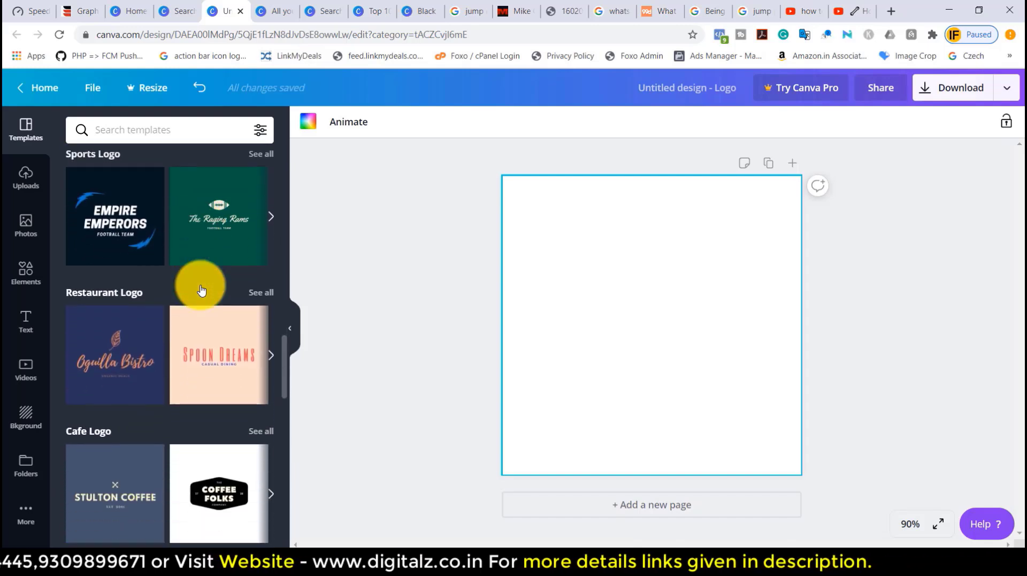
scroll(201, 290, up, 2)
scroll(202, 289, up, 4)
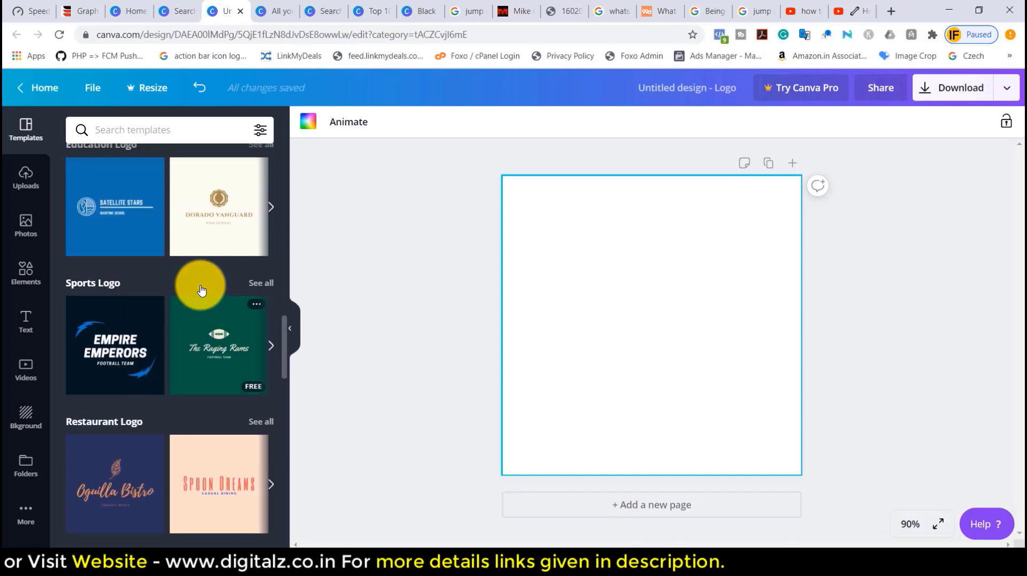
Search the templates for "gym" and apply the Lift & Press fitness camp logo to the page.
click(165, 129)
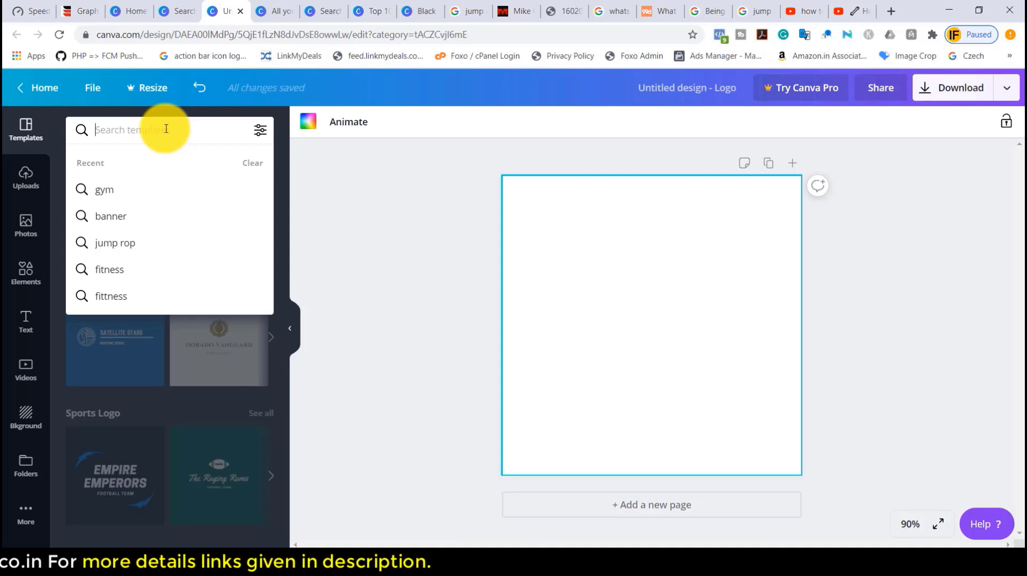
click(172, 190)
scroll(188, 310, down, 4)
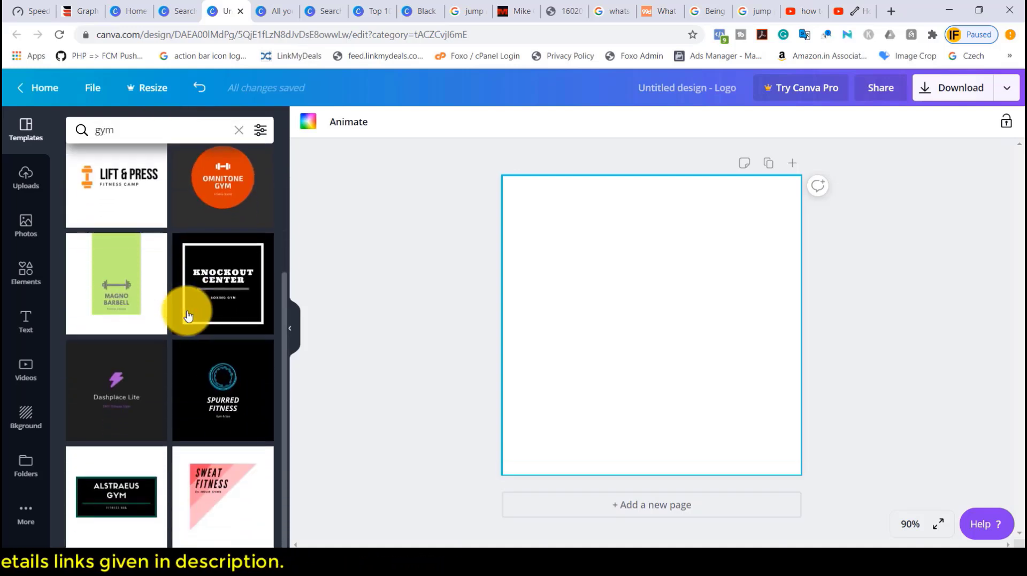
scroll(188, 315, up, 3)
click(138, 303)
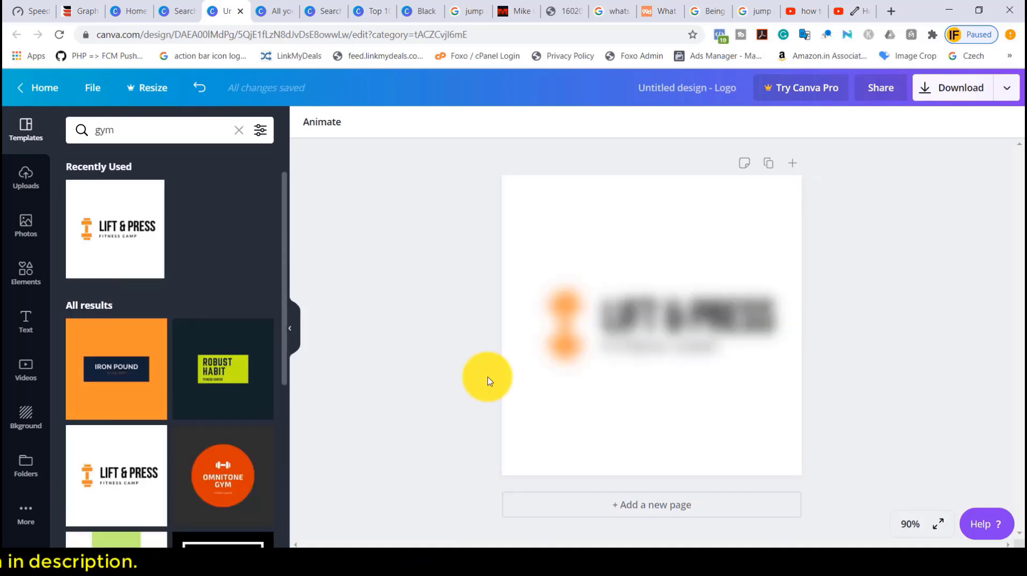
click(893, 422)
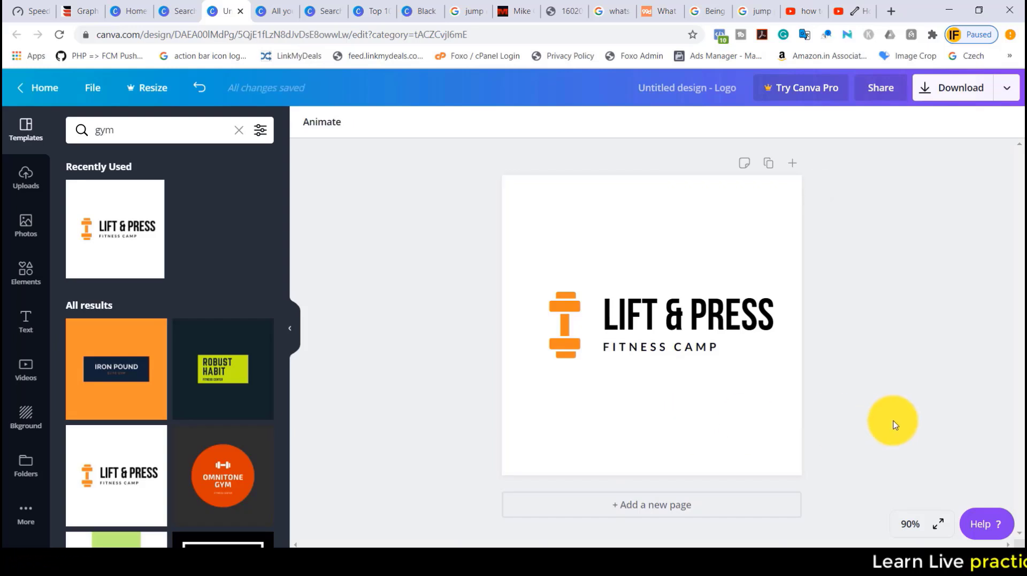
Replace the logo's main text with "BEING FIT" and delete the "FITNESS CAMP" tagline.
double_click(721, 326)
text(BEING FIT)
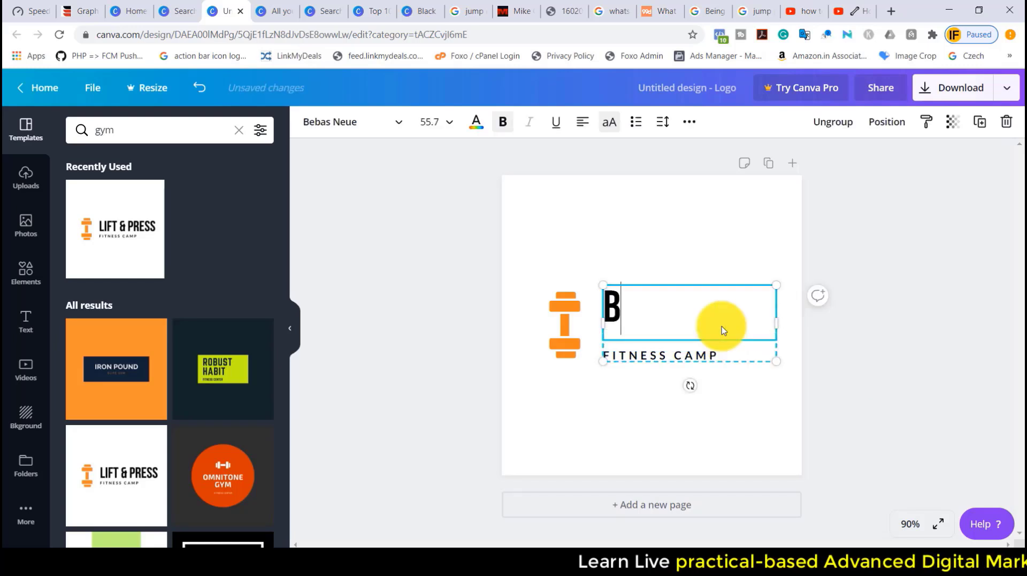
click(697, 385)
click(691, 355)
key(Delete)
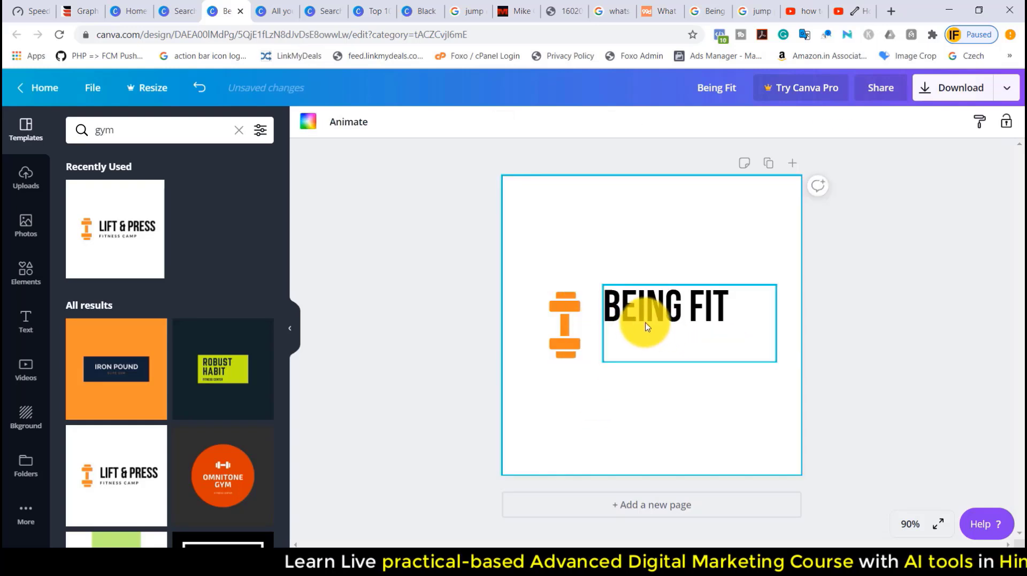
Set the font of the BEING FIT text to Glacial Indifference.
click(640, 306)
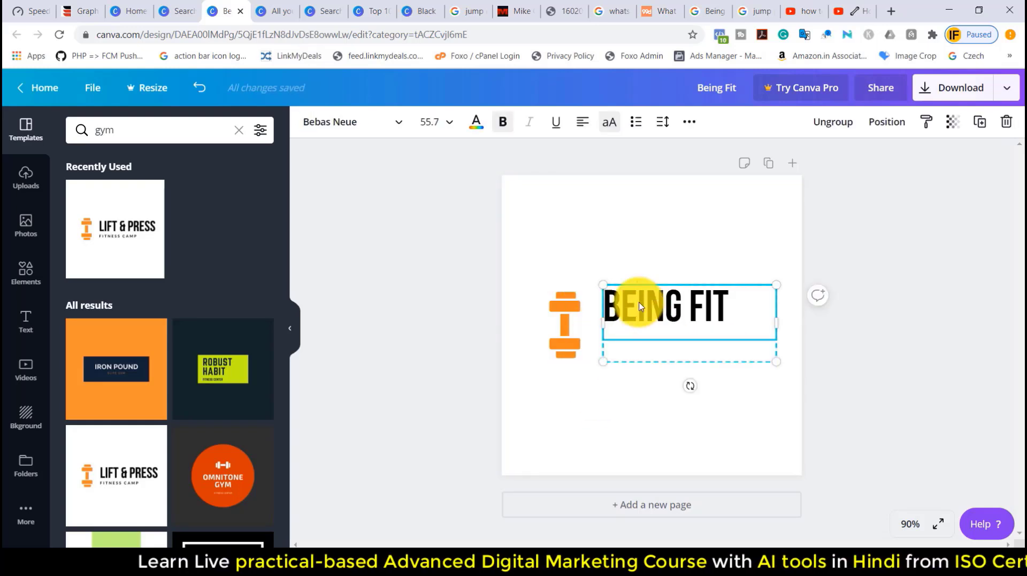
double_click(641, 306)
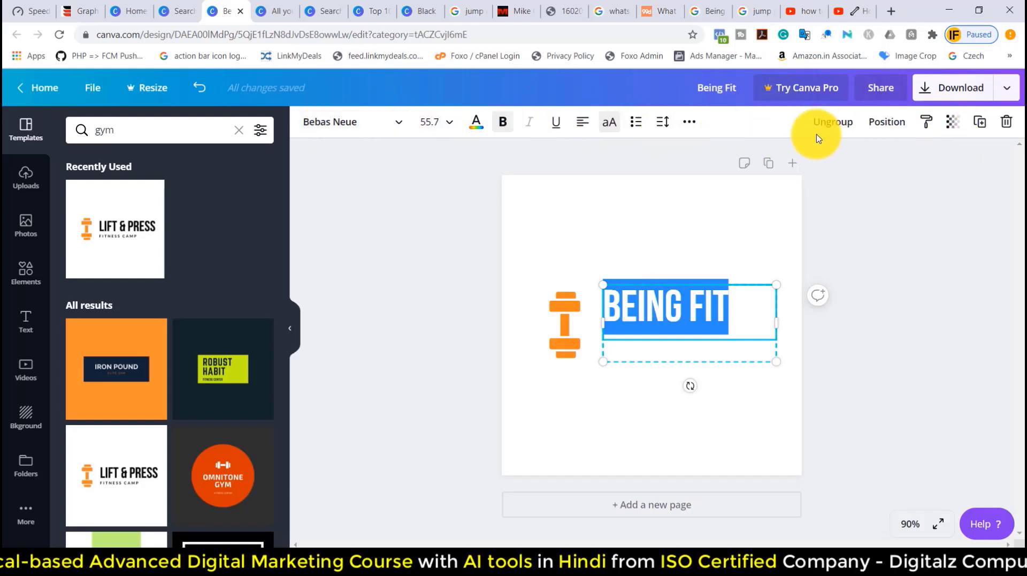
click(377, 124)
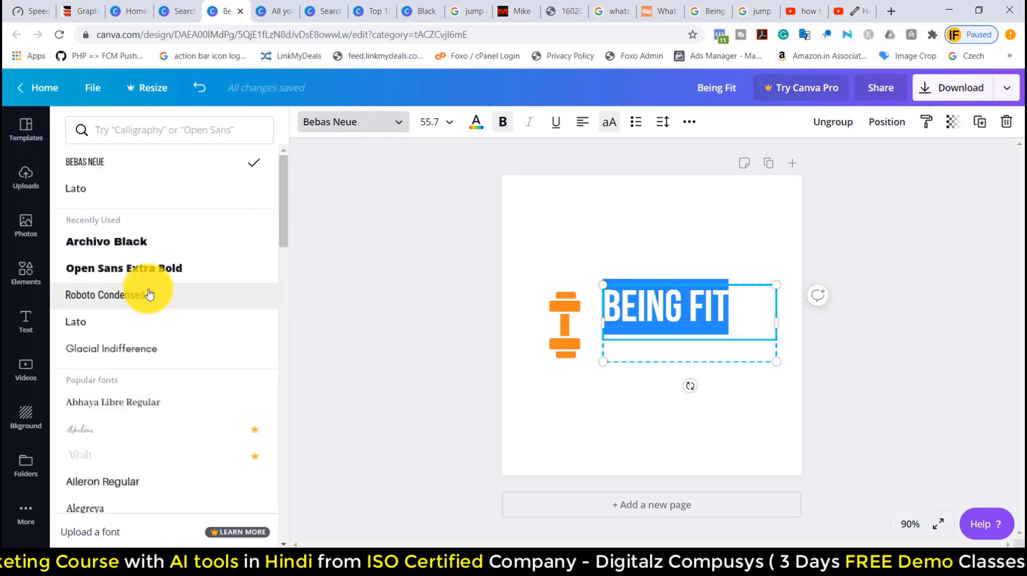
scroll(149, 294, down, 1)
scroll(150, 294, down, 10)
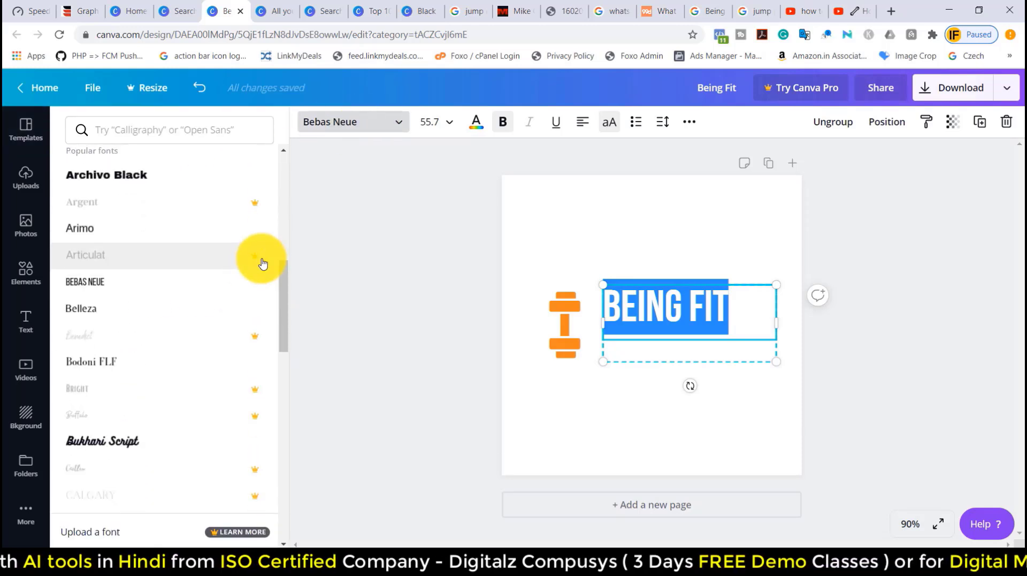
scroll(253, 259, up, 10)
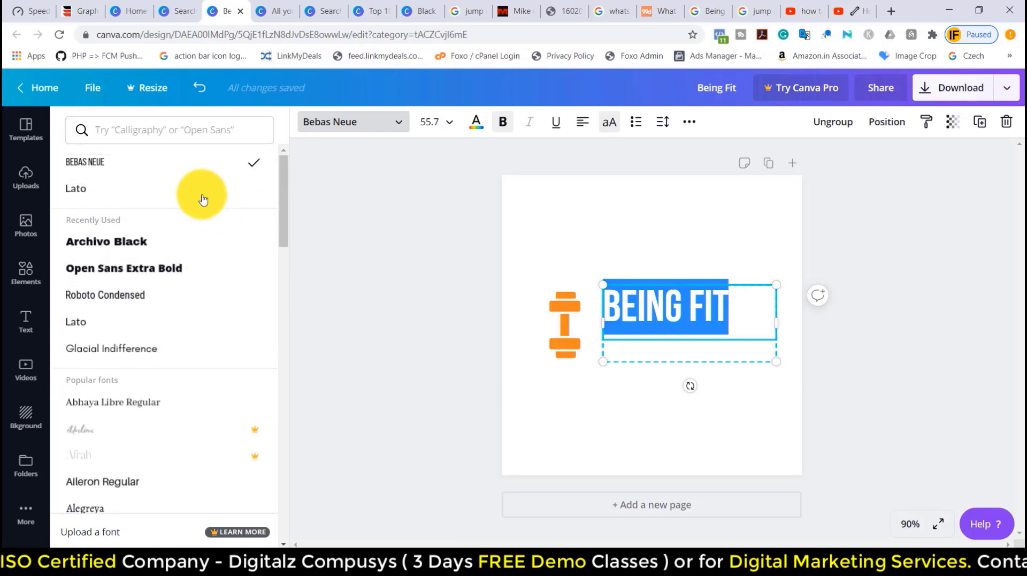
click(106, 348)
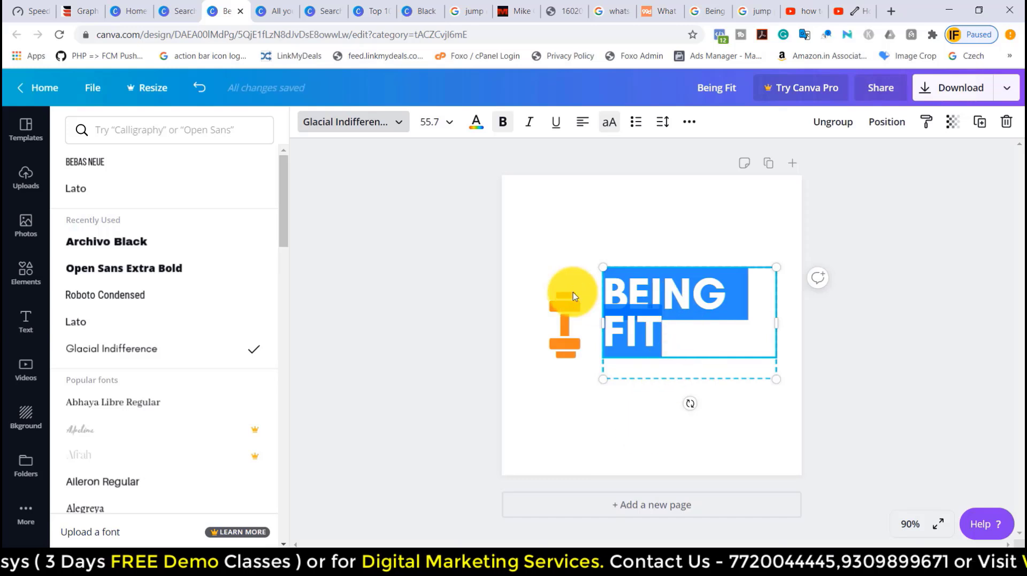
Set the BEING FIT text size to 48 and move the text closer to the orange dumbbell, level with its middle.
click(448, 127)
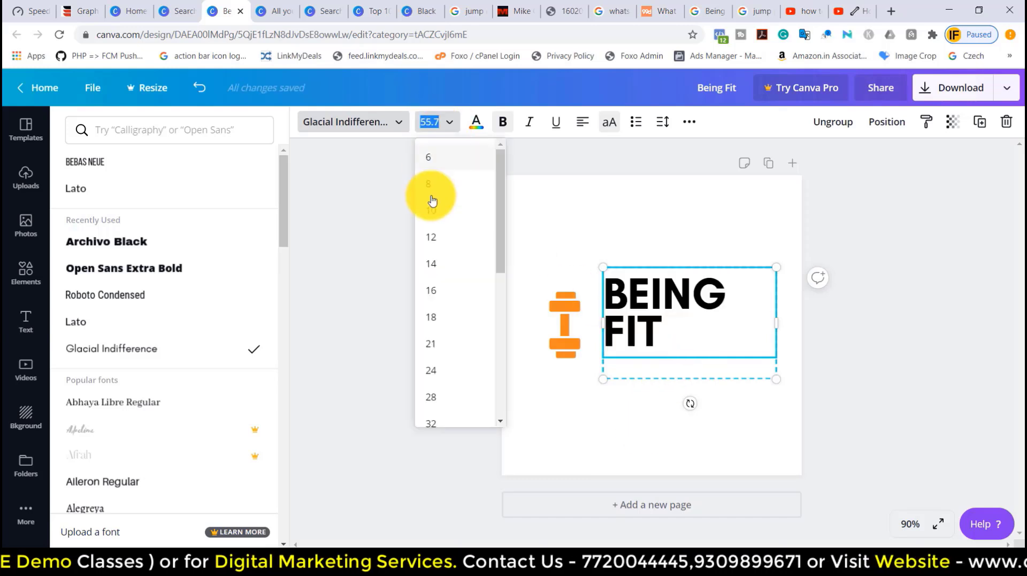
scroll(444, 356, down, 3)
click(440, 304)
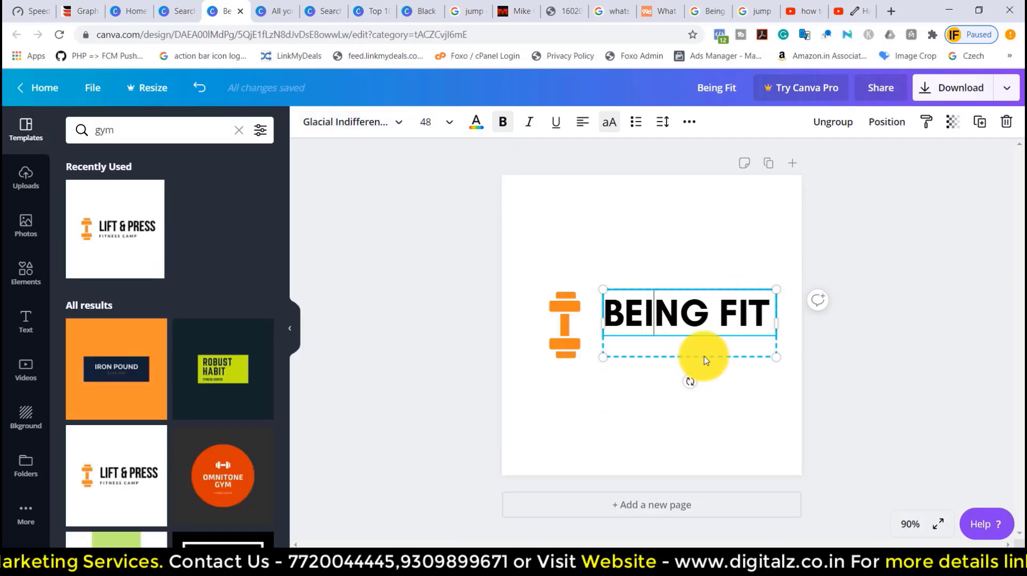
click(704, 355)
key(Delete)
click(577, 314)
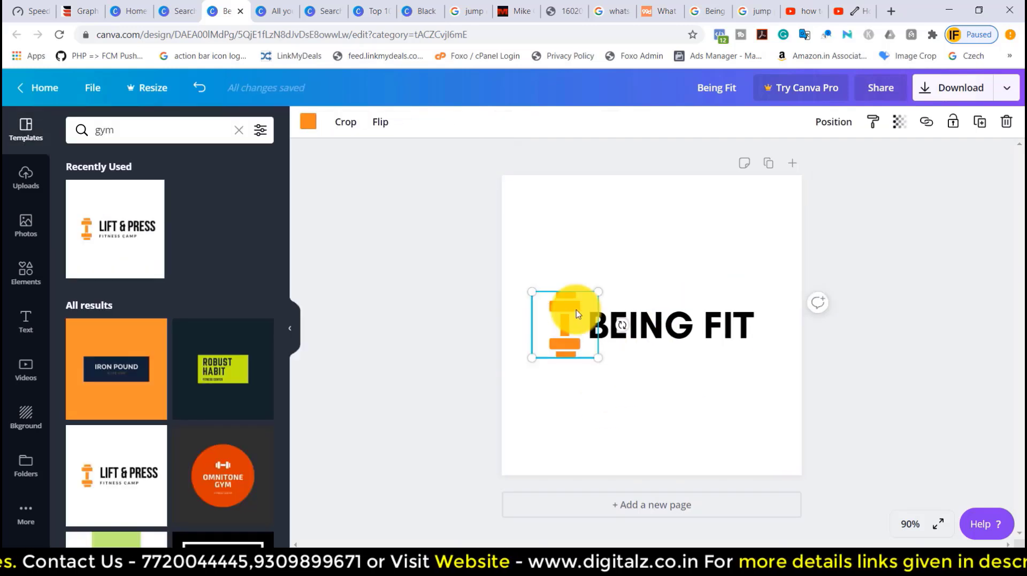
Browse the elements library, including the full set of recently used elements and the grid, shape and frame categories.
click(26, 271)
scroll(94, 332, down, 1)
scroll(94, 329, up, 1)
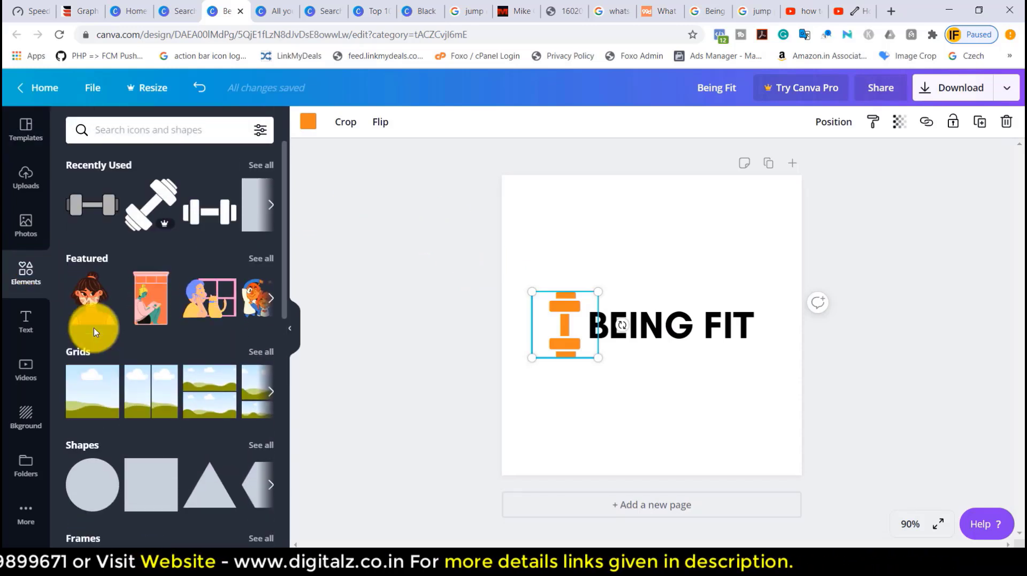
click(261, 166)
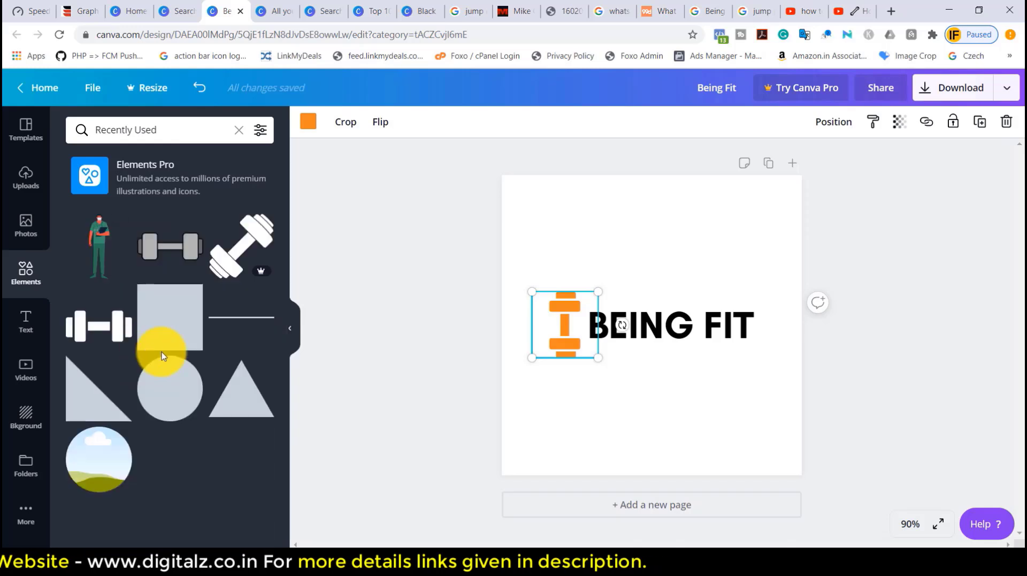
click(239, 130)
scroll(142, 355, down, 10)
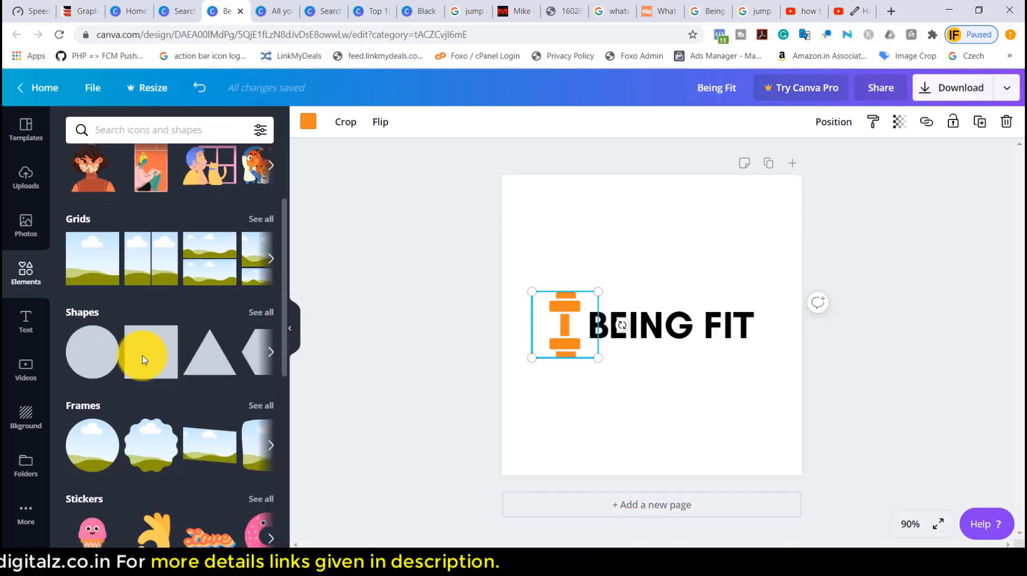
Search the elements for "gym" and browse the resulting fitness graphics.
click(137, 123)
text(gym)
key(Return)
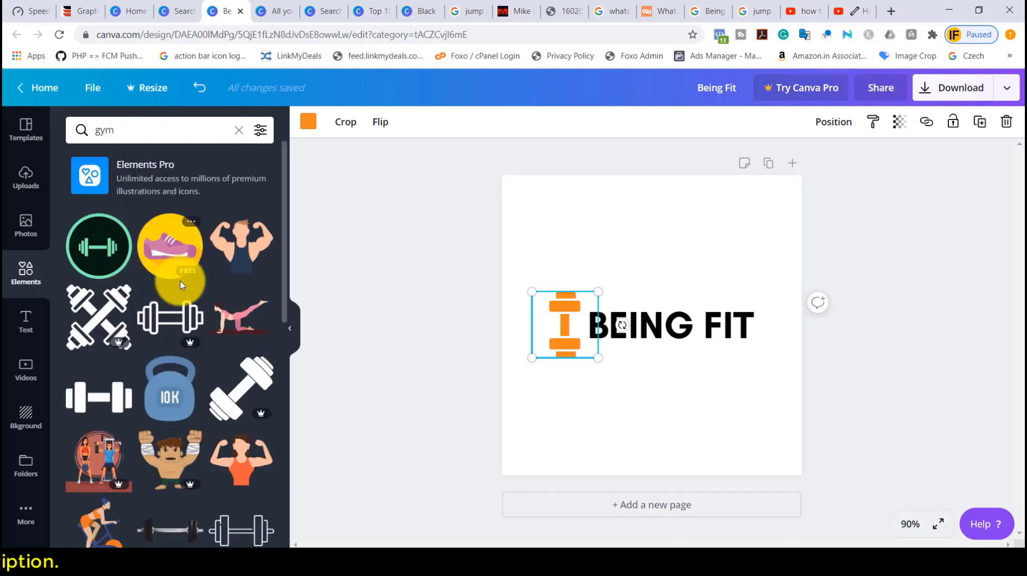
scroll(180, 281, down, 5)
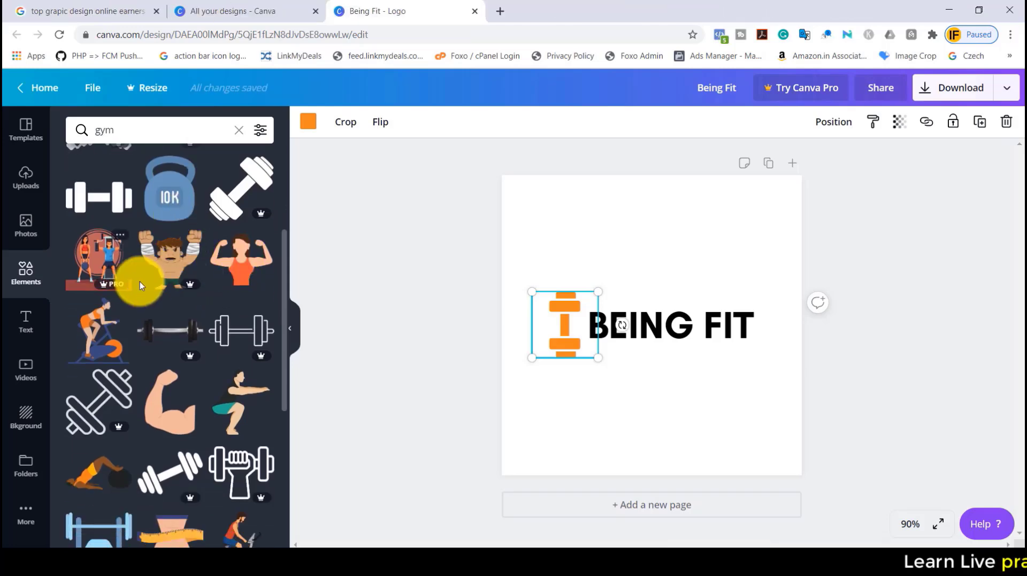
scroll(185, 286, down, 4)
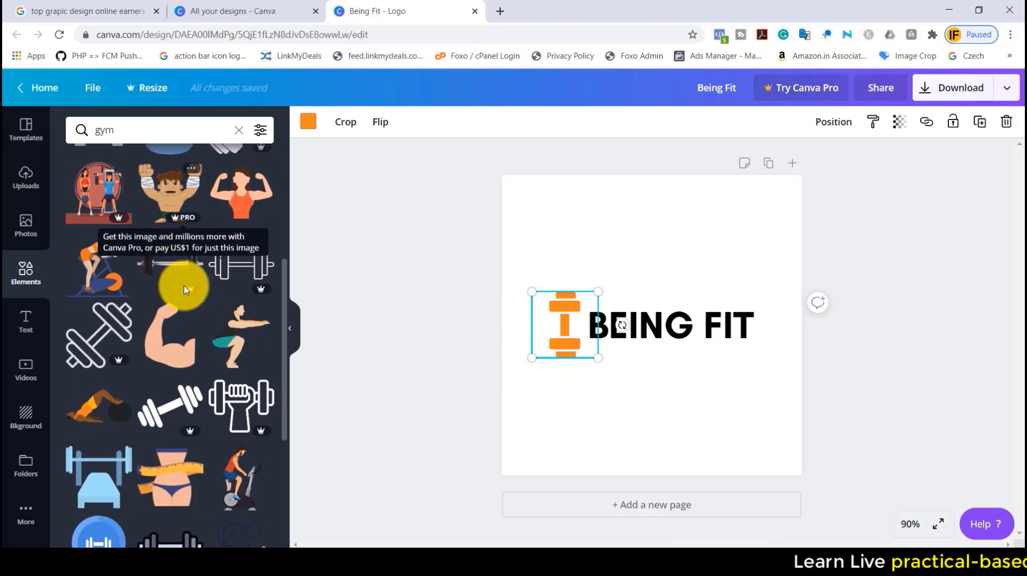
scroll(182, 284, up, 8)
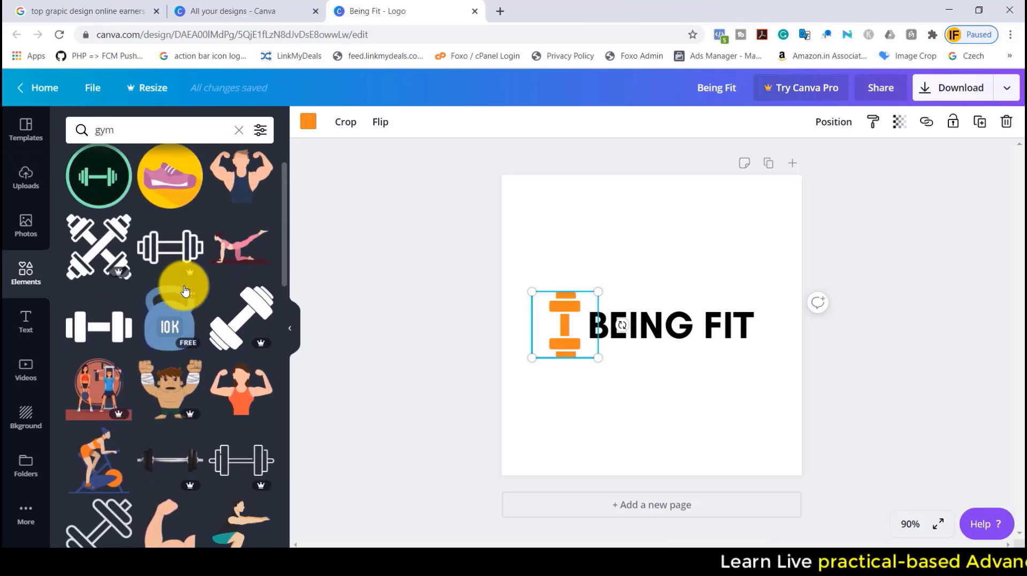
Try the free white dumbbell element on the page below the BEING FIT text.
click(97, 334)
drag(649, 337, 632, 428)
key(Delete)
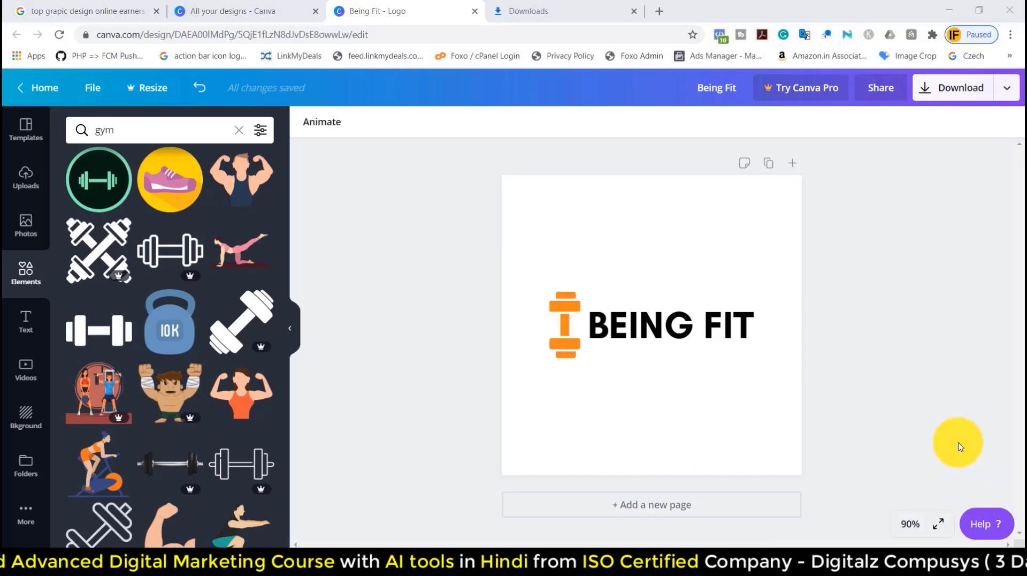
Download the Being Fit logo as a PNG file.
click(966, 87)
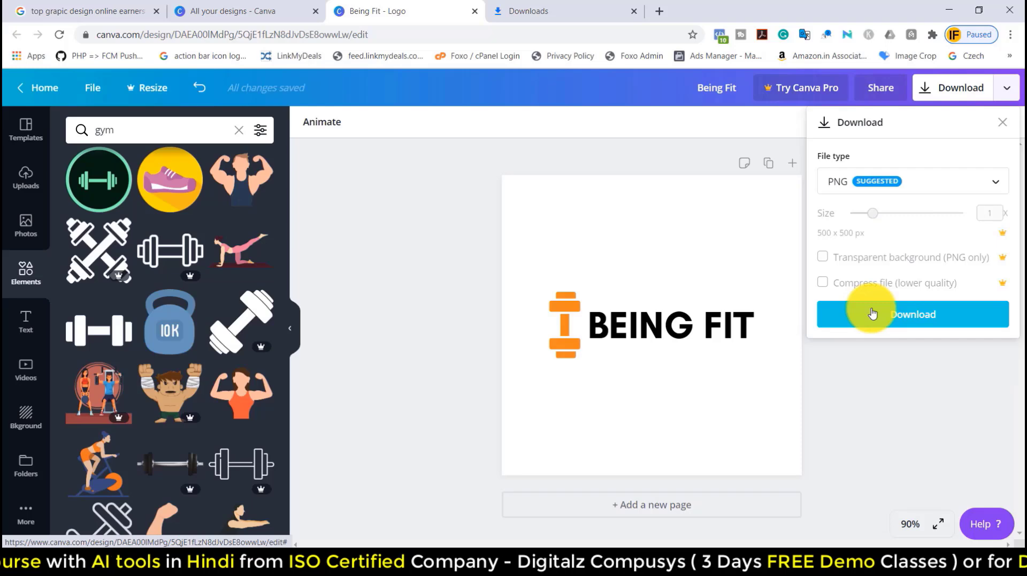
click(872, 313)
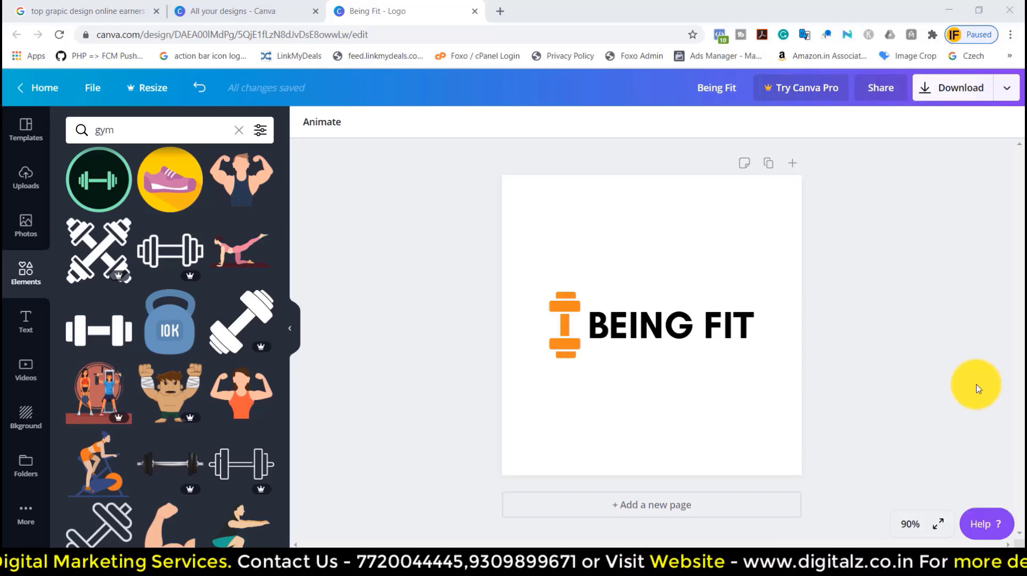
Return to the homepage, search the templates for "blog banner" and start a blank blog banner design.
click(40, 87)
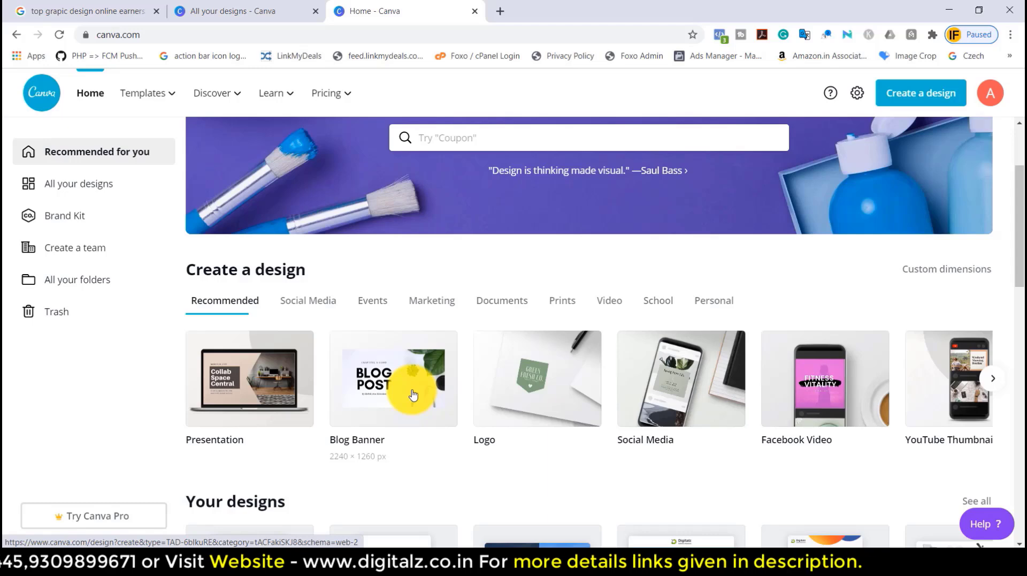
click(446, 142)
text(blog)
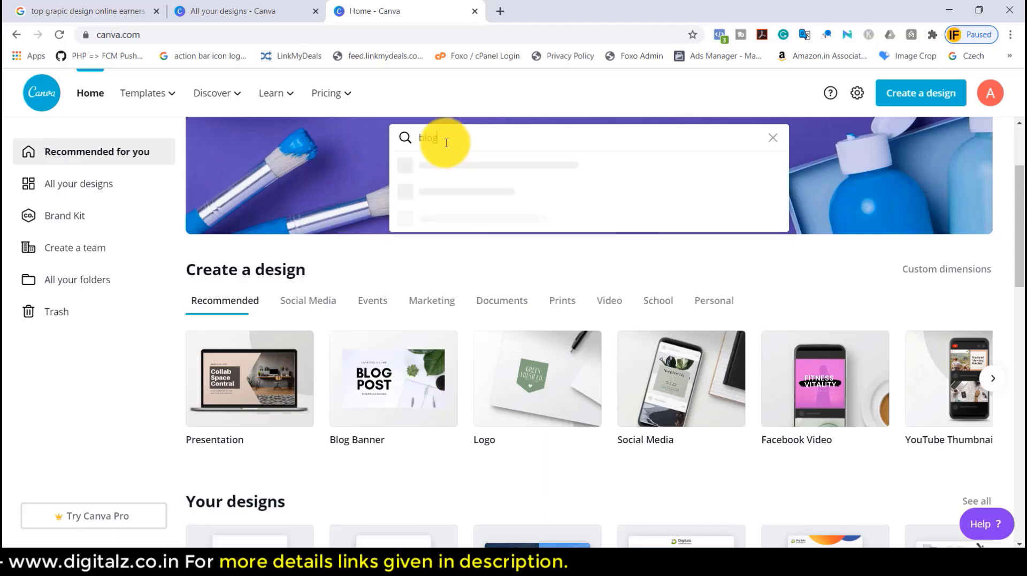
text( banner)
key(Return)
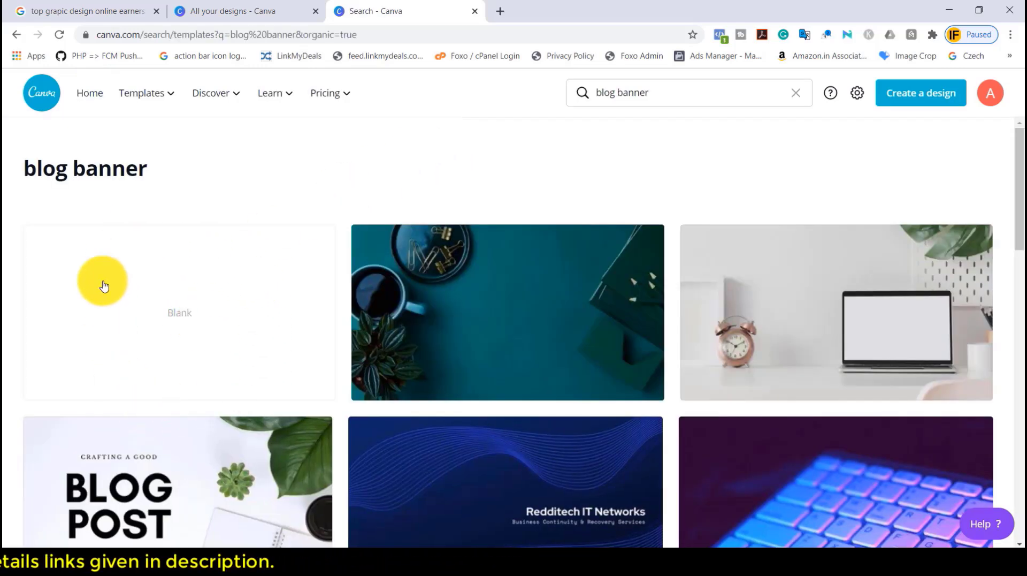
scroll(513, 321, down, 20)
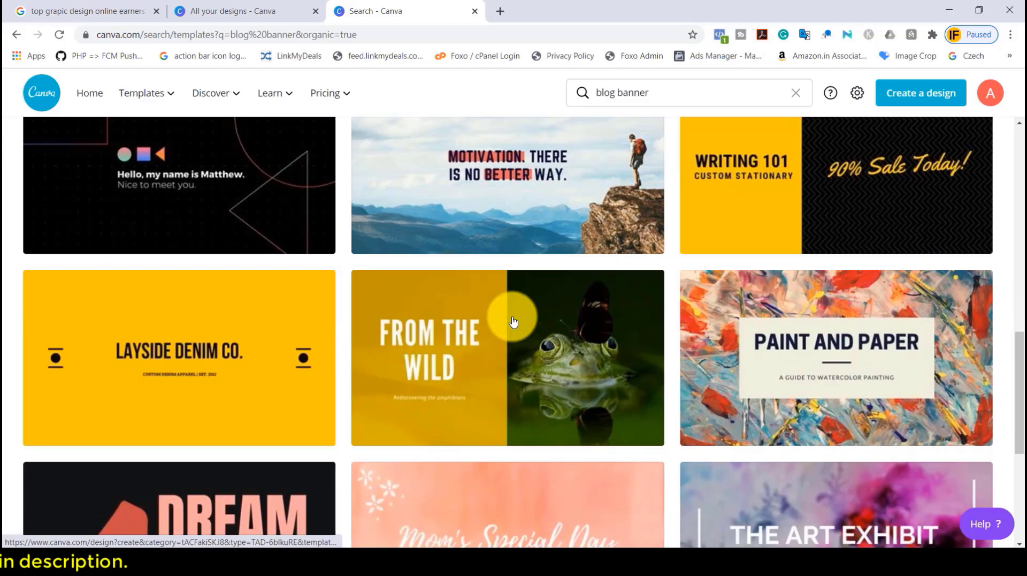
scroll(513, 321, down, 6)
scroll(513, 321, down, 5)
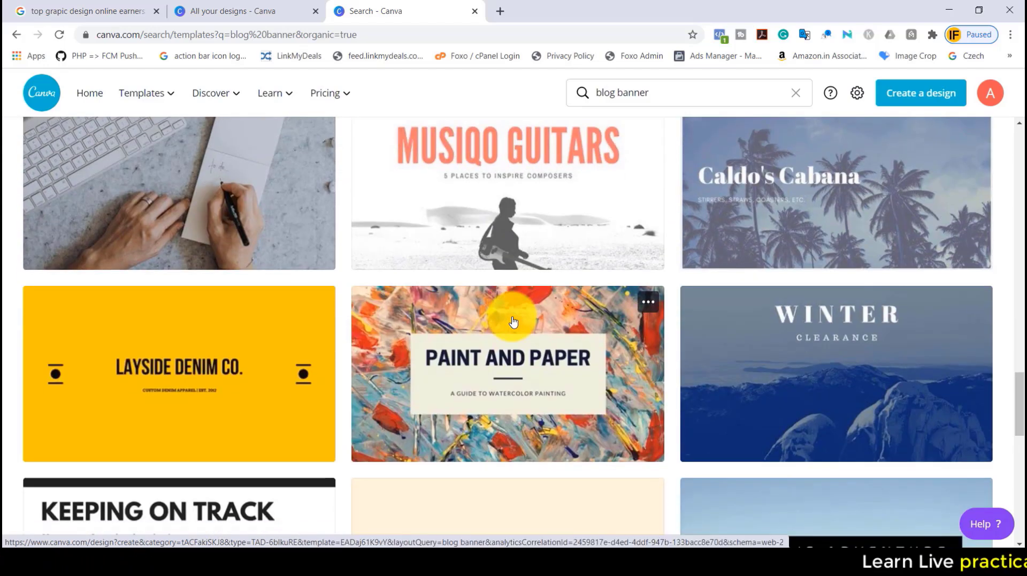
scroll(513, 321, down, 15)
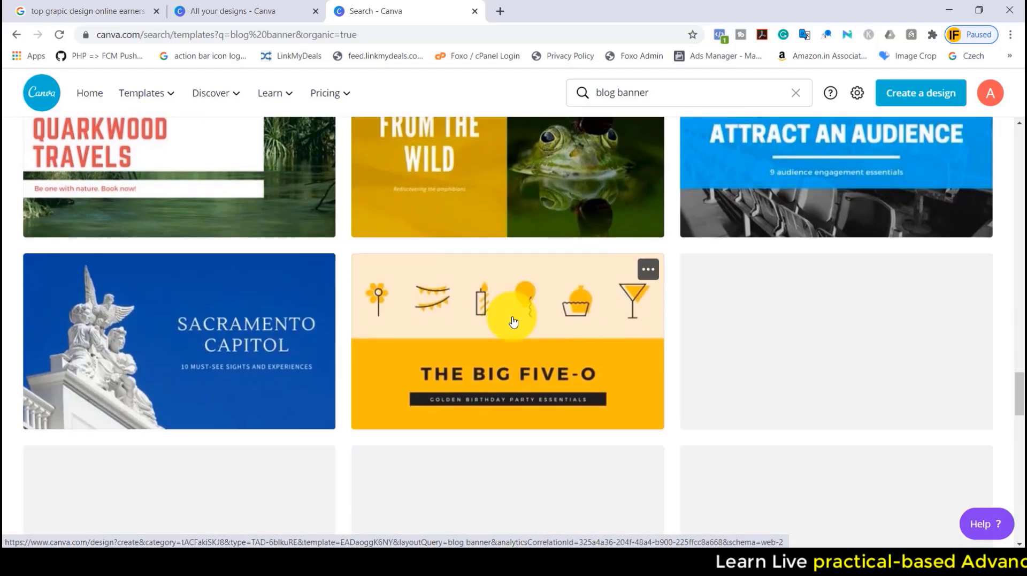
scroll(679, 367, down, 6)
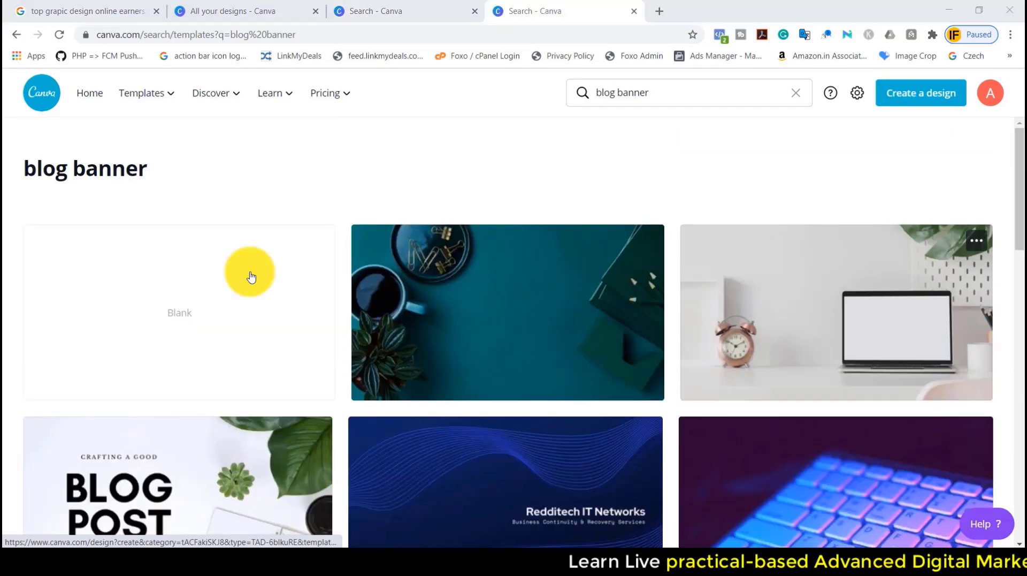
click(208, 300)
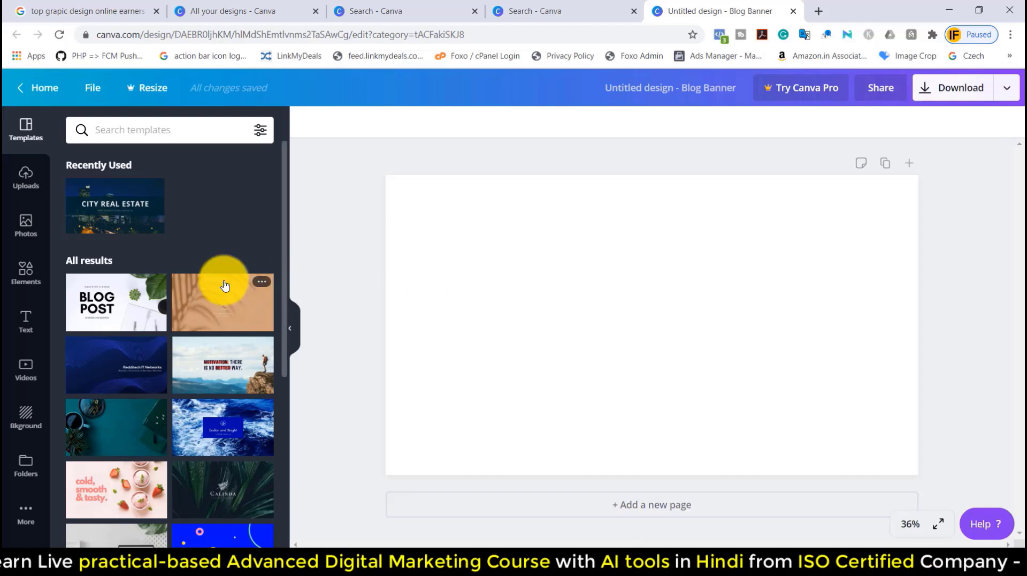
Apply the Hornstail Terrariums template to the blank banner and move its black title box to the lower centre of the photo.
scroll(218, 284, down, 4)
scroll(212, 286, down, 10)
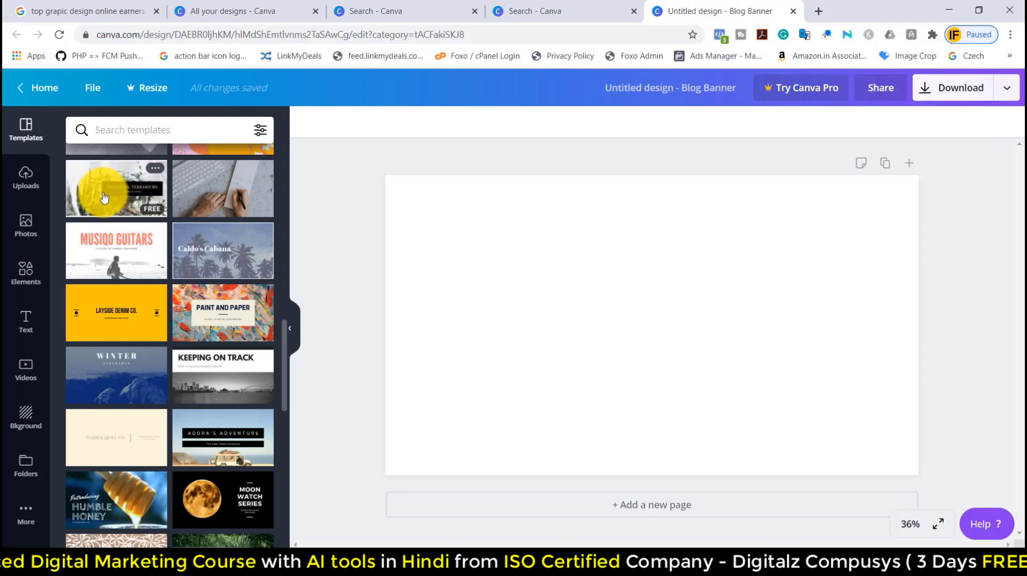
click(103, 198)
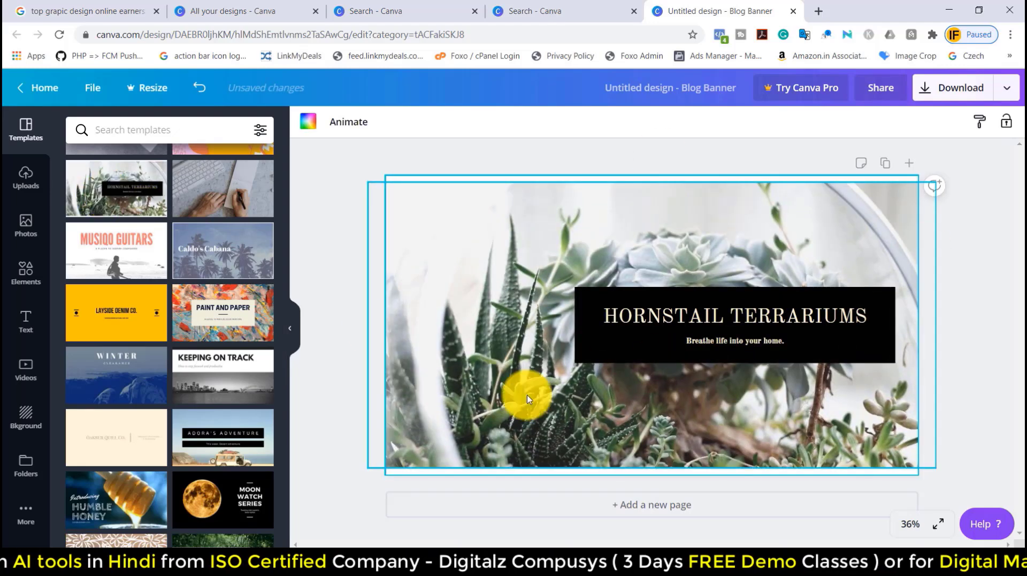
drag(634, 346, 564, 430)
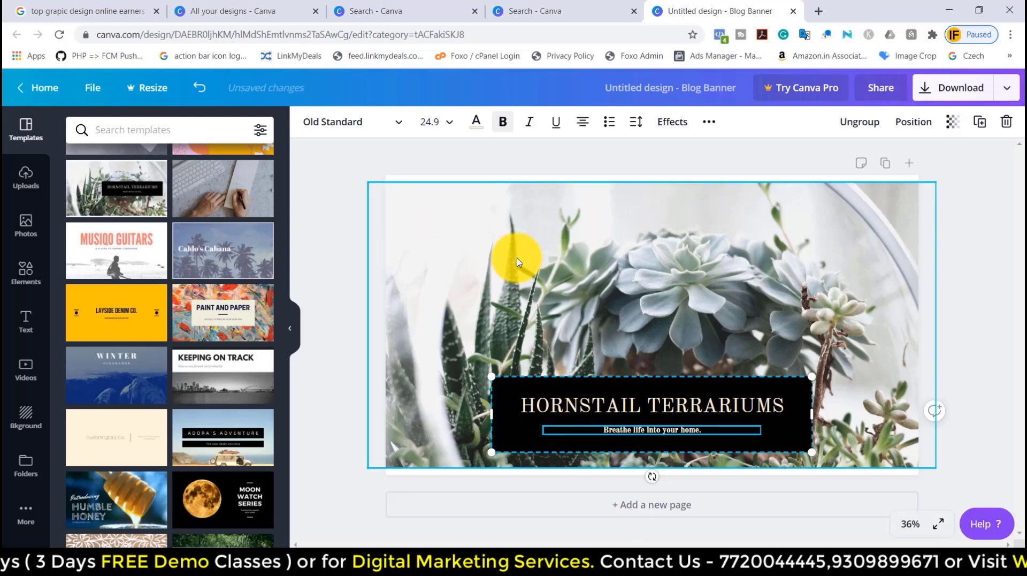
Search the photo library for "skipping rope" and look through the pictures.
click(24, 238)
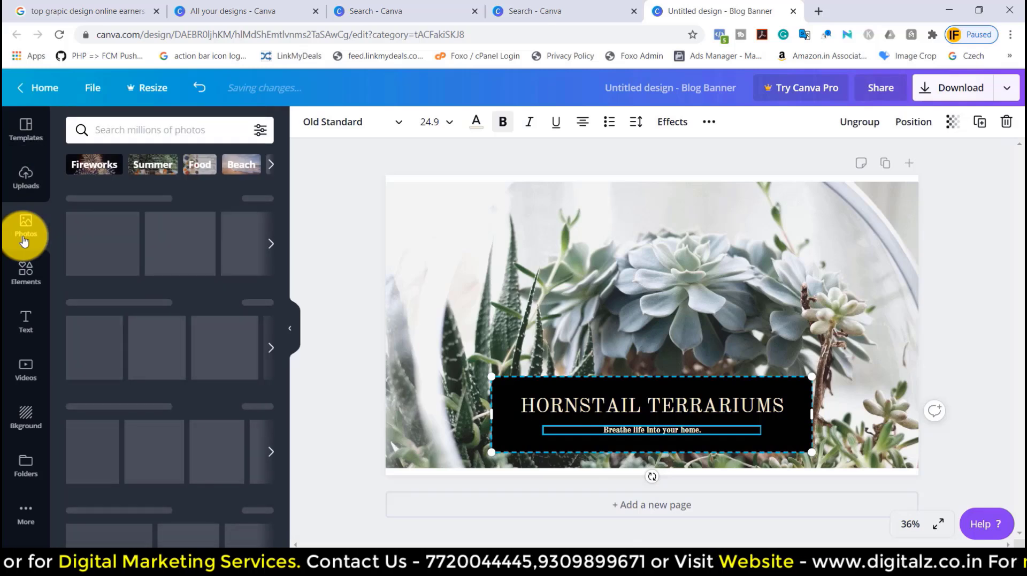
click(115, 129)
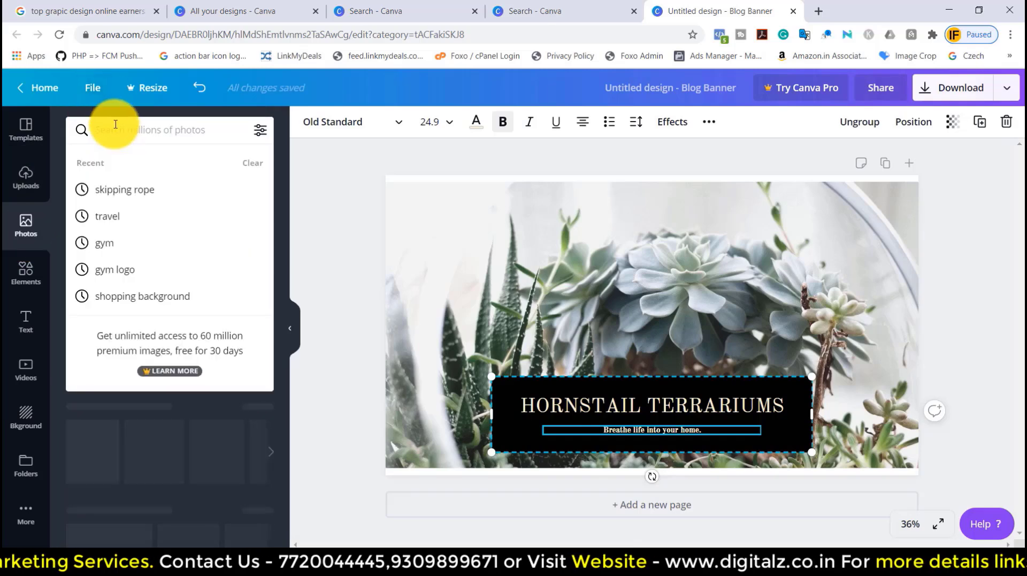
text(skip)
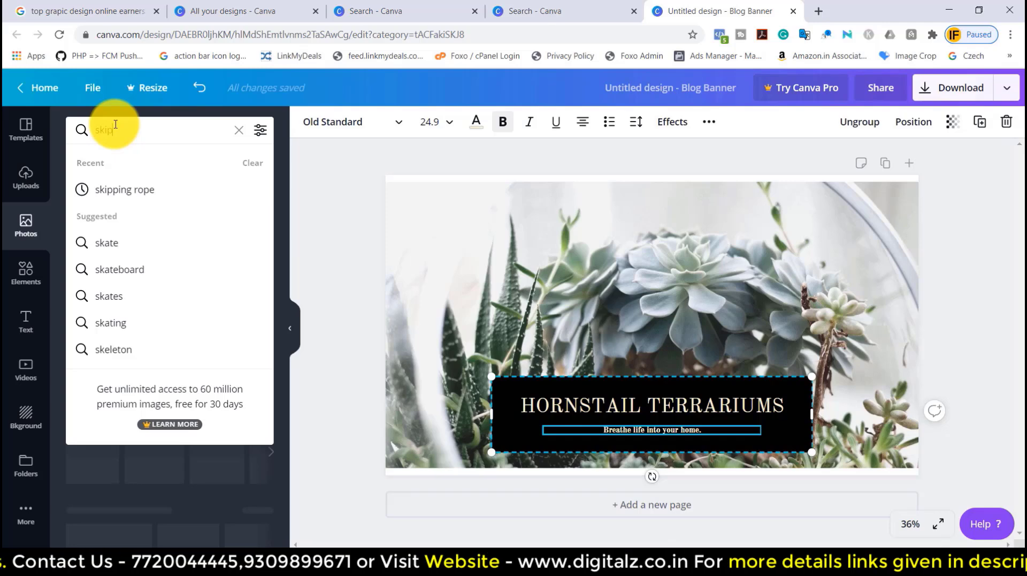
text(ping rope)
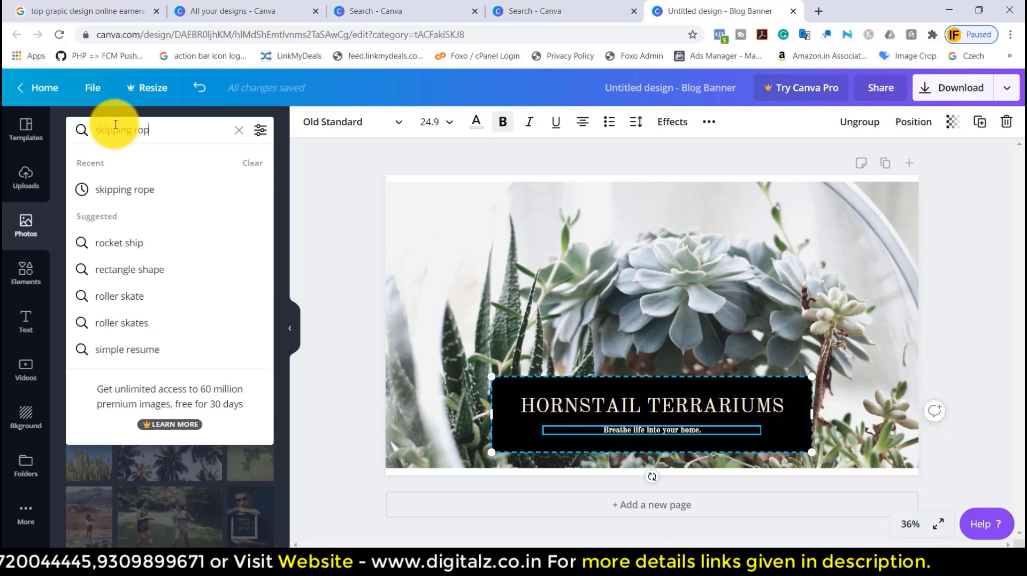
key(Return)
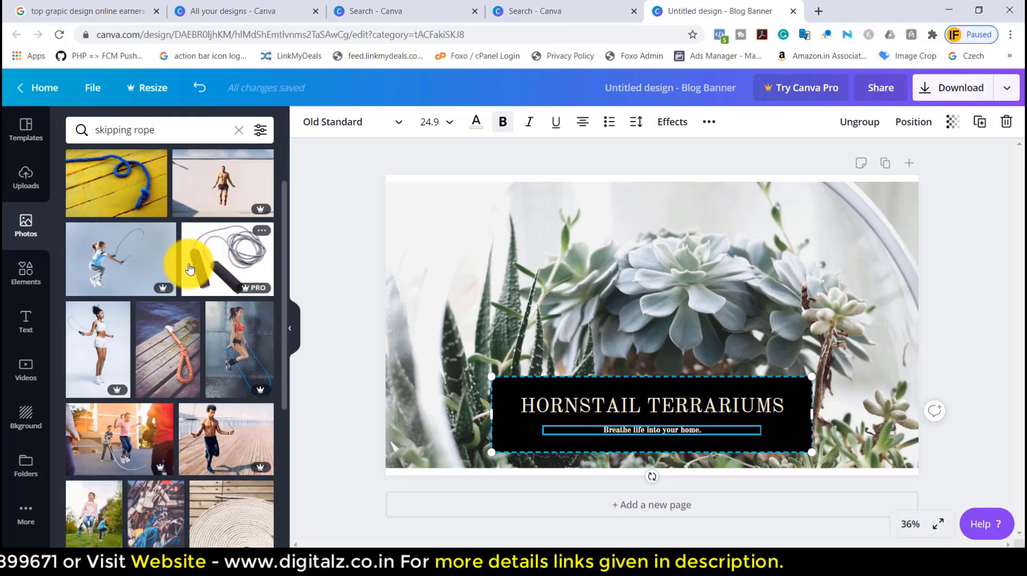
Look further through the skipping rope photos for one that suits the banner without a Pro plan.
scroll(188, 264, down, 3)
scroll(189, 267, up, 5)
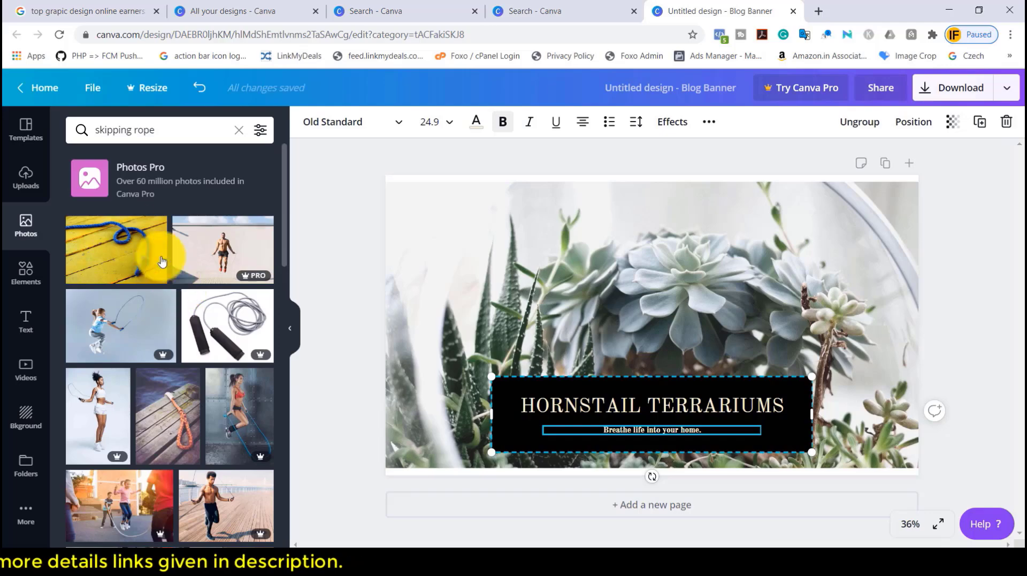
scroll(126, 293, down, 5)
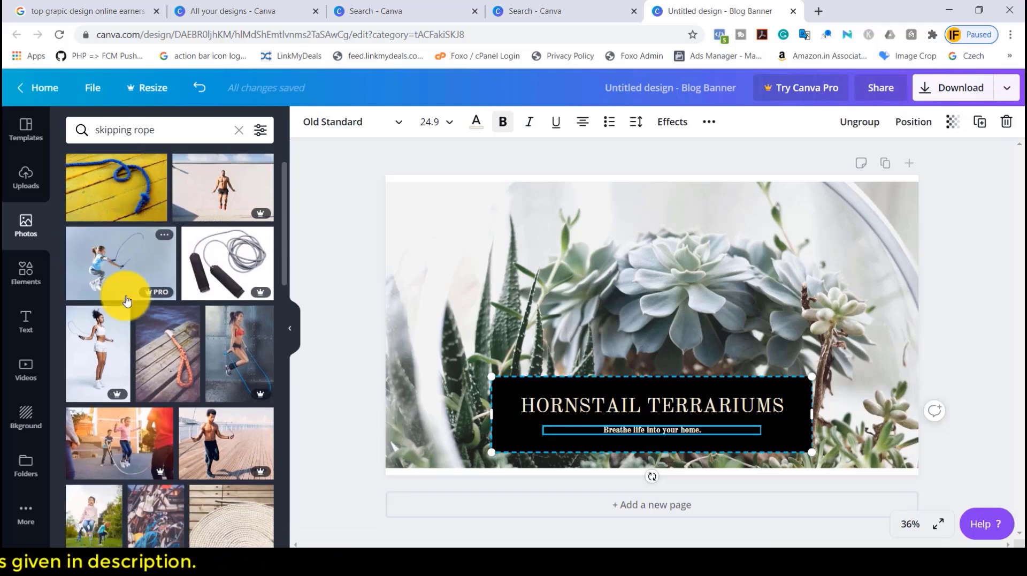
scroll(126, 303, down, 10)
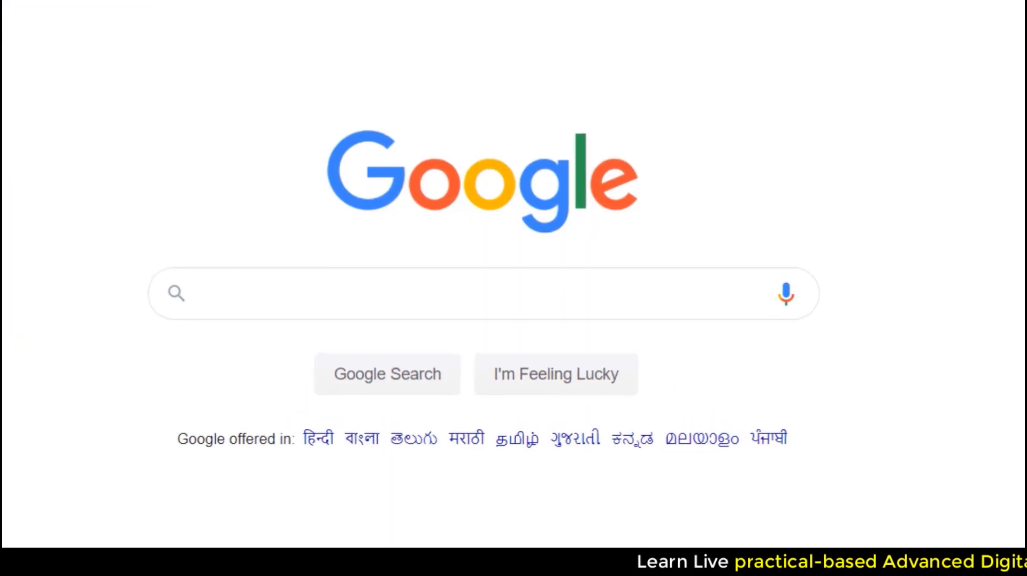
Search Google Images for "skipping rope" and limit the results to pictures labeled for reuse with modification.
click(653, 301)
text(skipping rope)
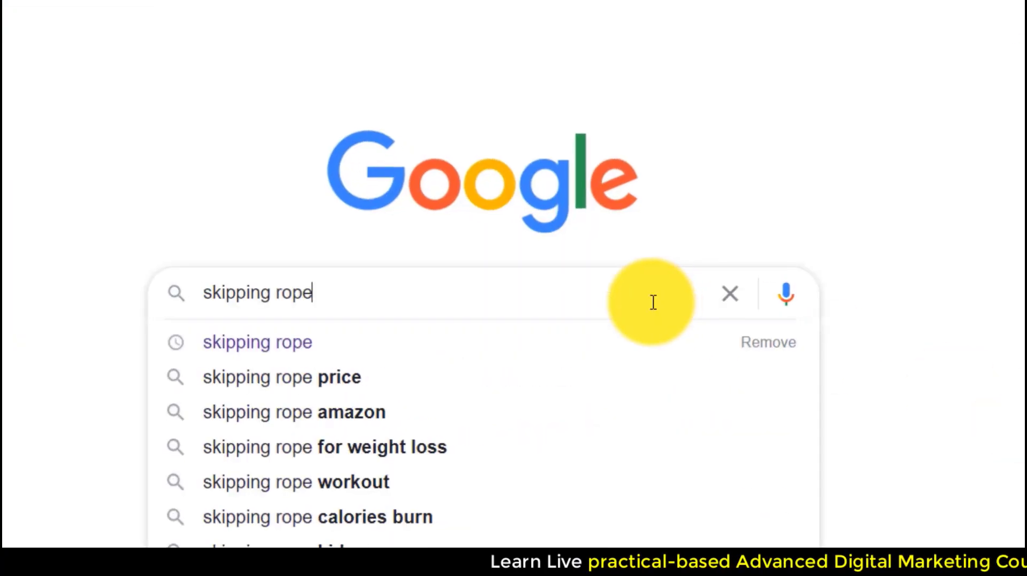
key(Return)
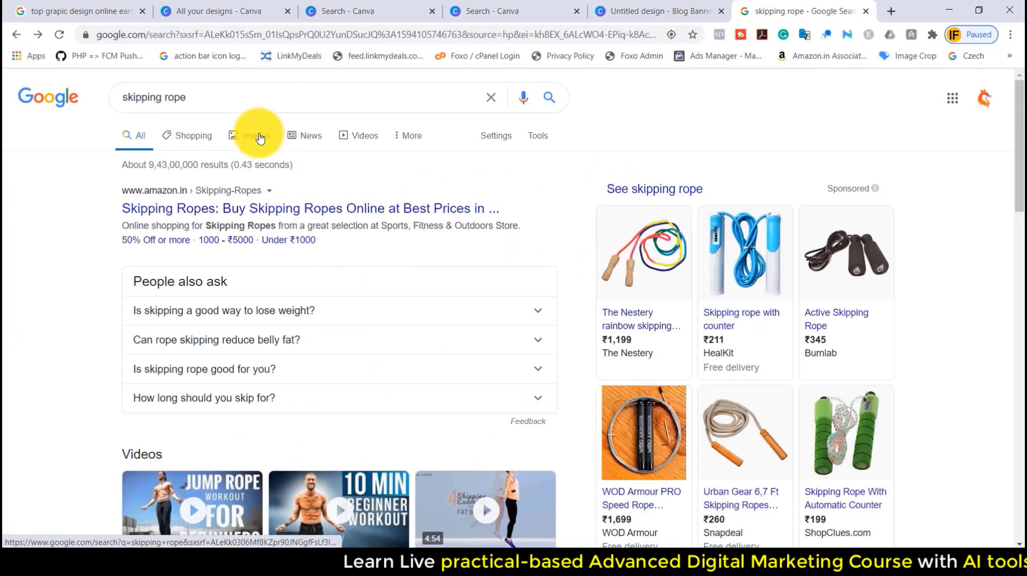
click(259, 138)
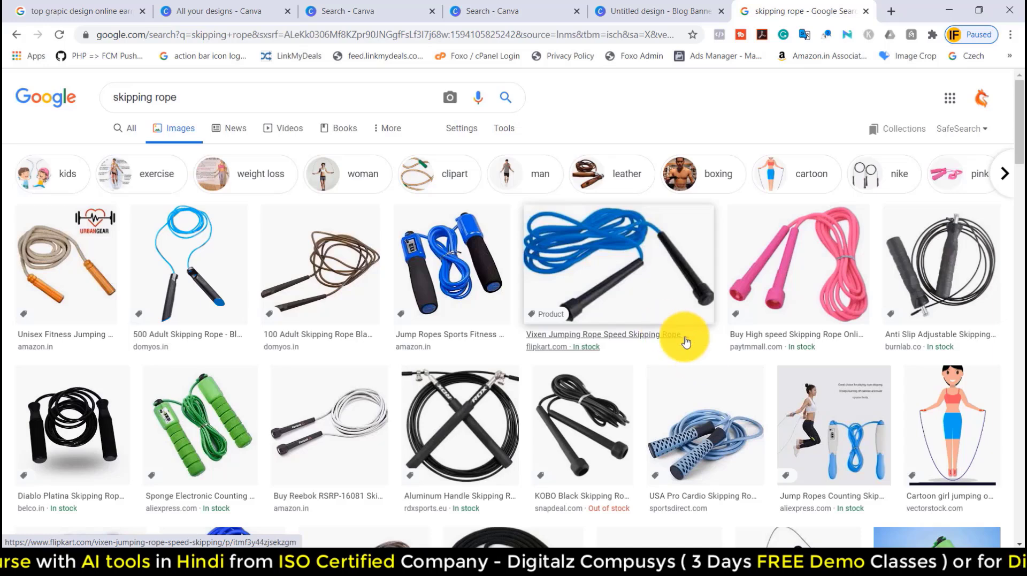
click(503, 131)
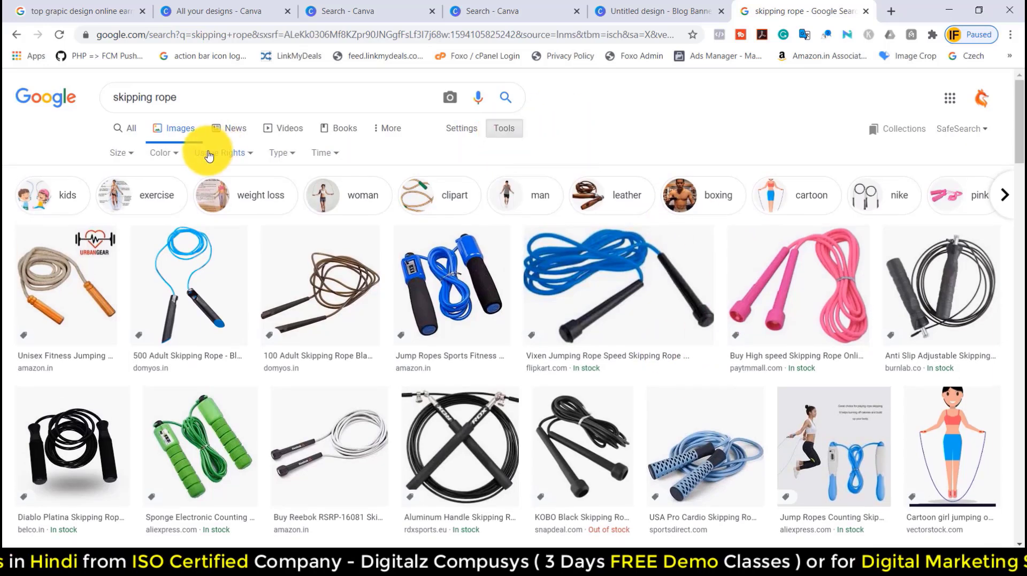
click(232, 155)
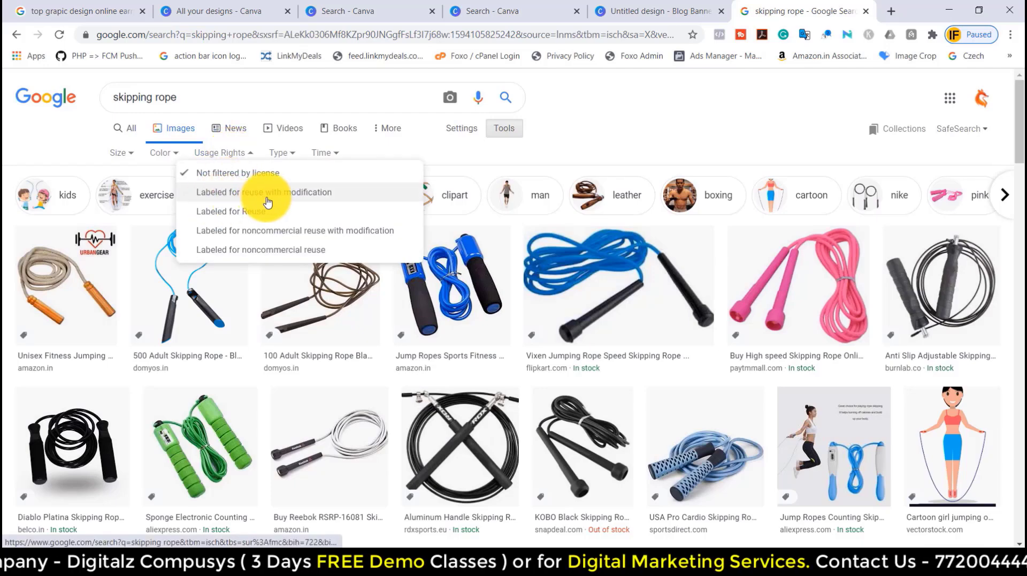
Look through the reusable skipping rope pictures for one that suits the blog banner.
scroll(699, 436, down, 5)
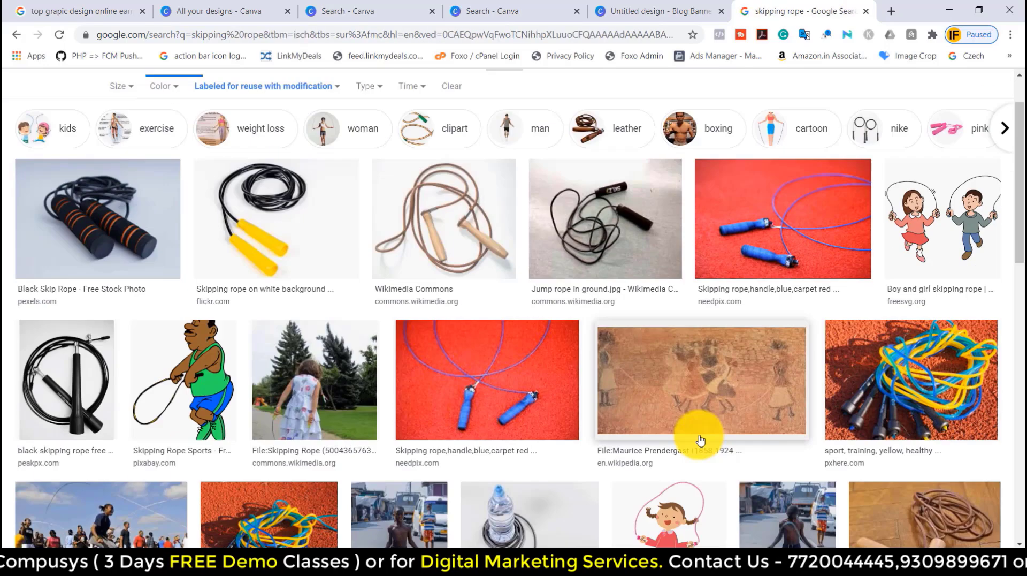
scroll(701, 440, down, 2)
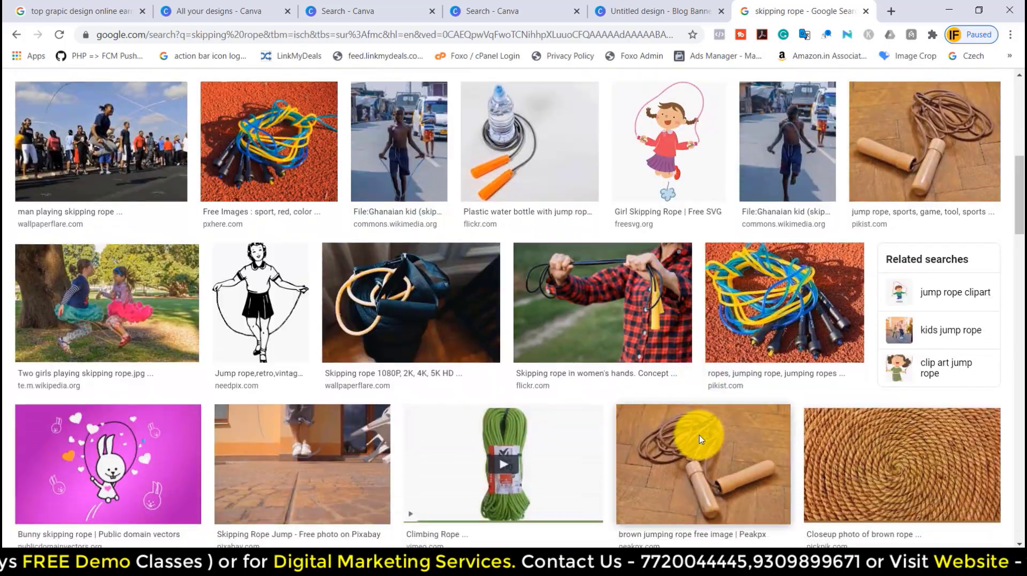
scroll(632, 395, up, 6)
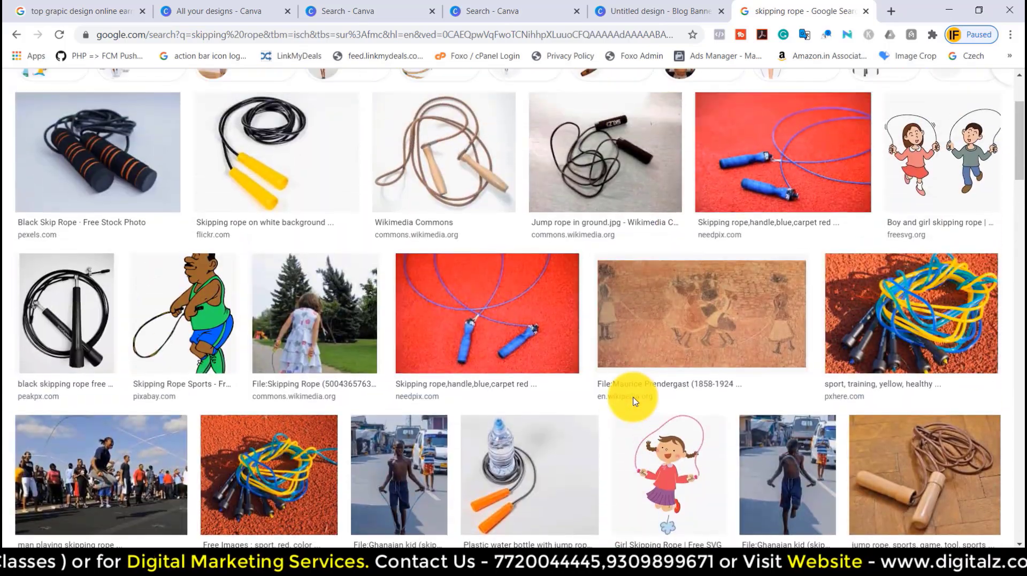
scroll(632, 399, up, 3)
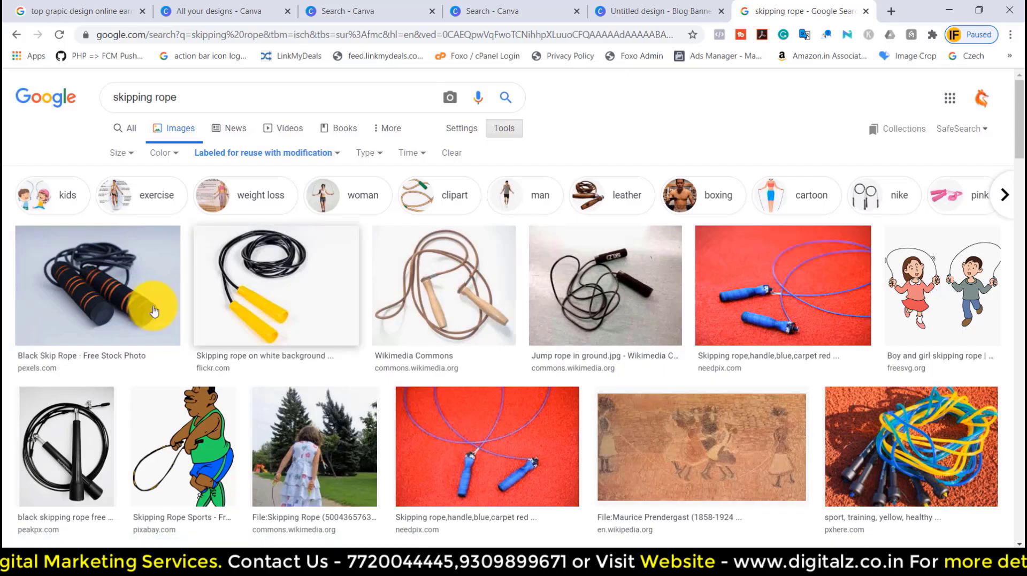
scroll(684, 505, down, 5)
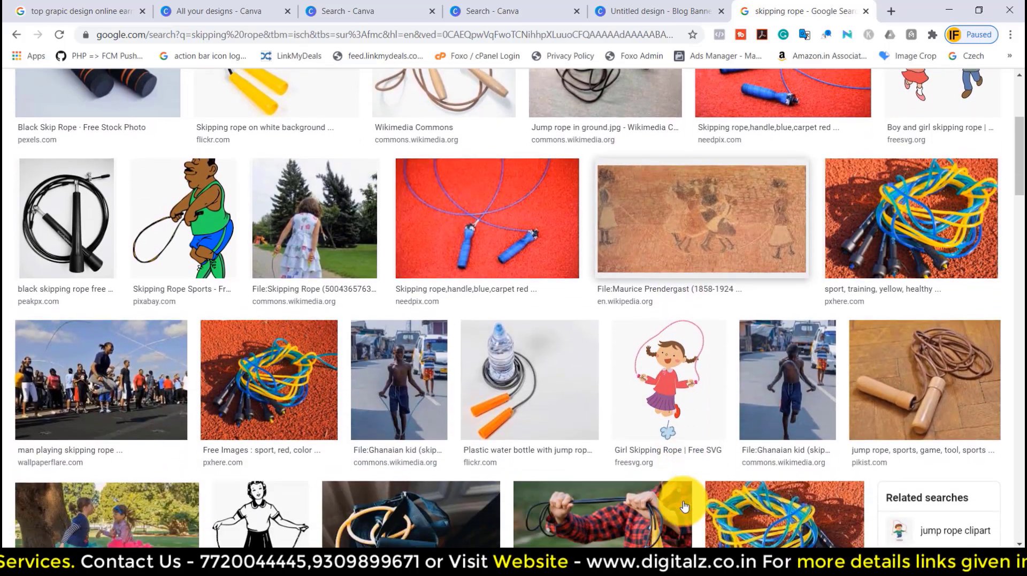
scroll(680, 454, down, 1)
scroll(270, 247, up, 5)
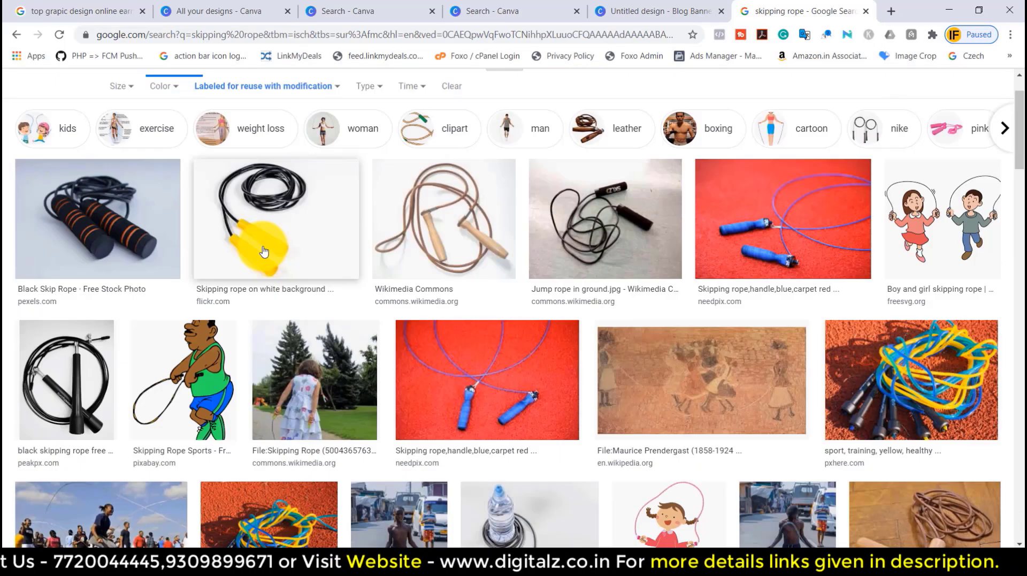
scroll(458, 278, down, 1)
scroll(459, 282, down, 4)
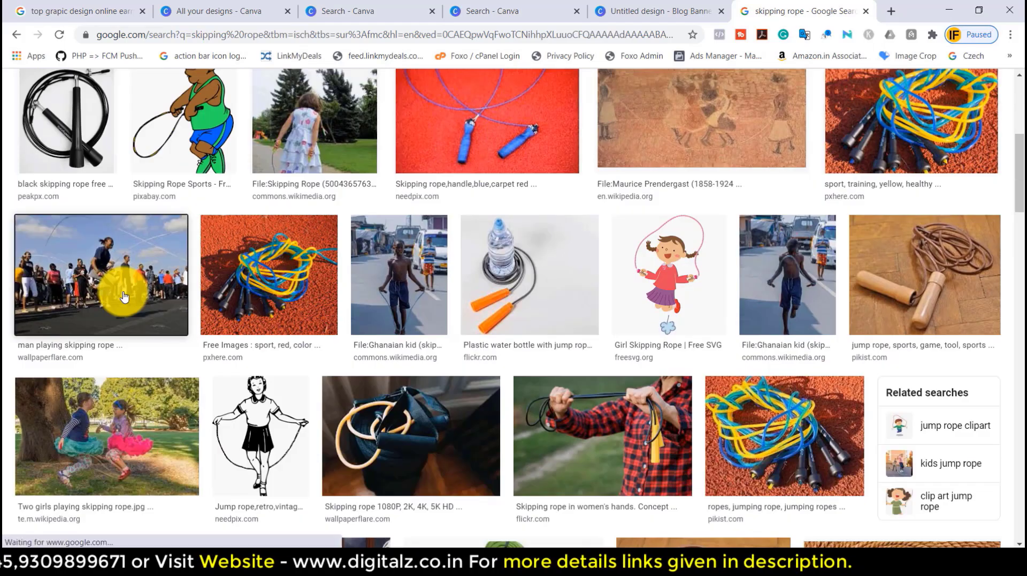
Save the Wallpaper Flare photo of a crowd around a person jumping rope to the Desktop as jumping-rope-children-girls-outside.
click(102, 275)
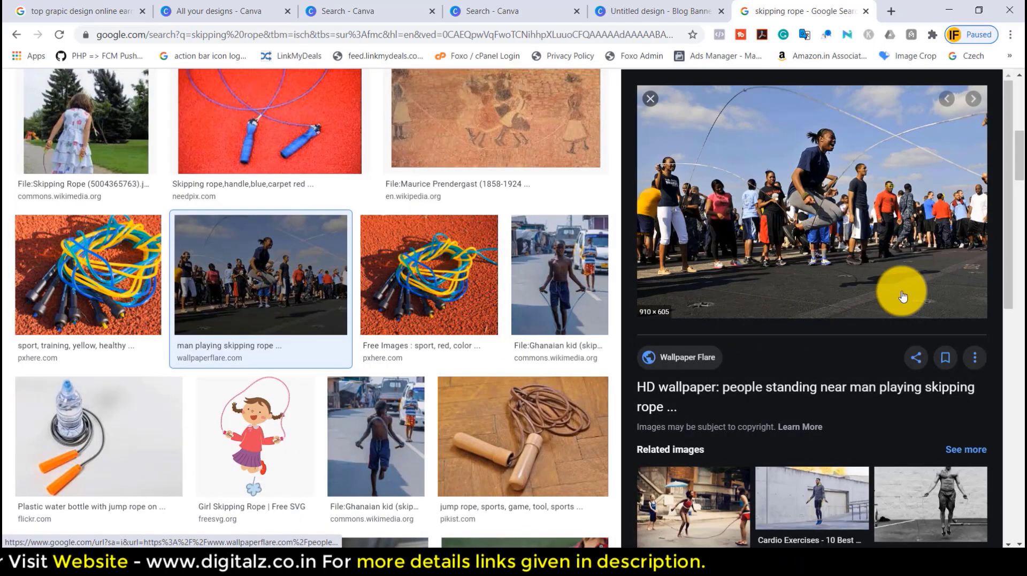
right_click(815, 197)
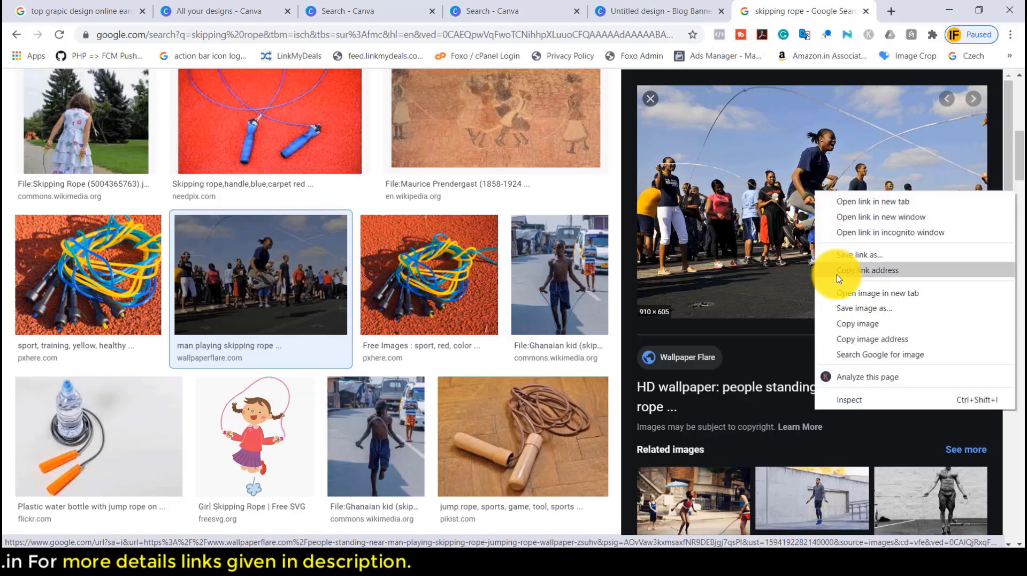
click(836, 309)
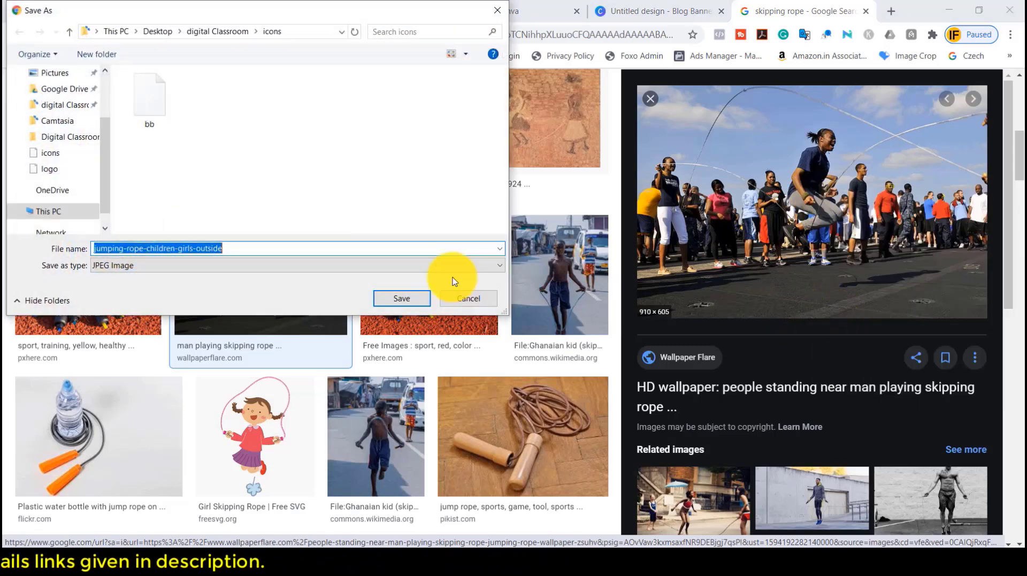
scroll(37, 80, up, 3)
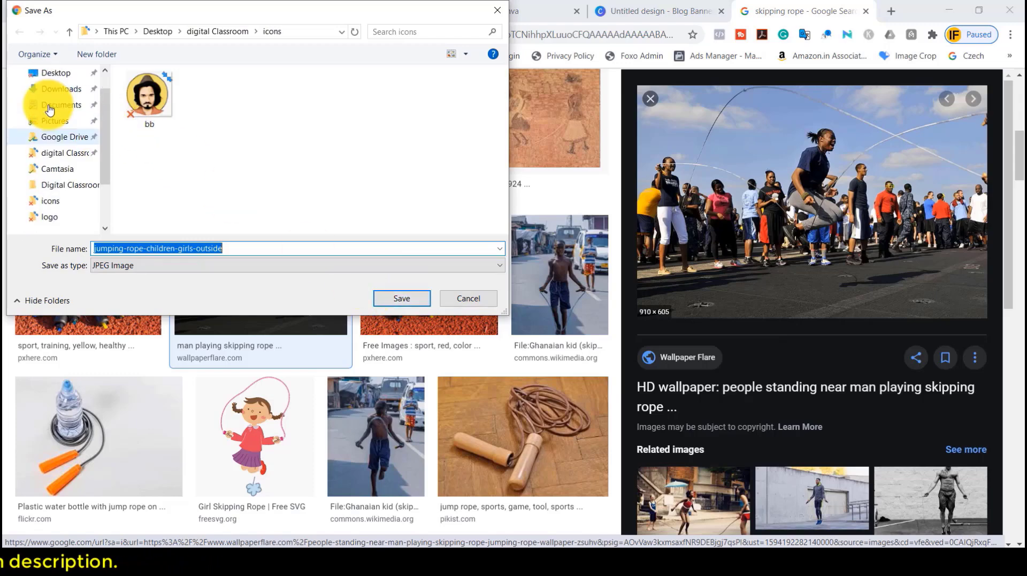
click(42, 73)
click(402, 296)
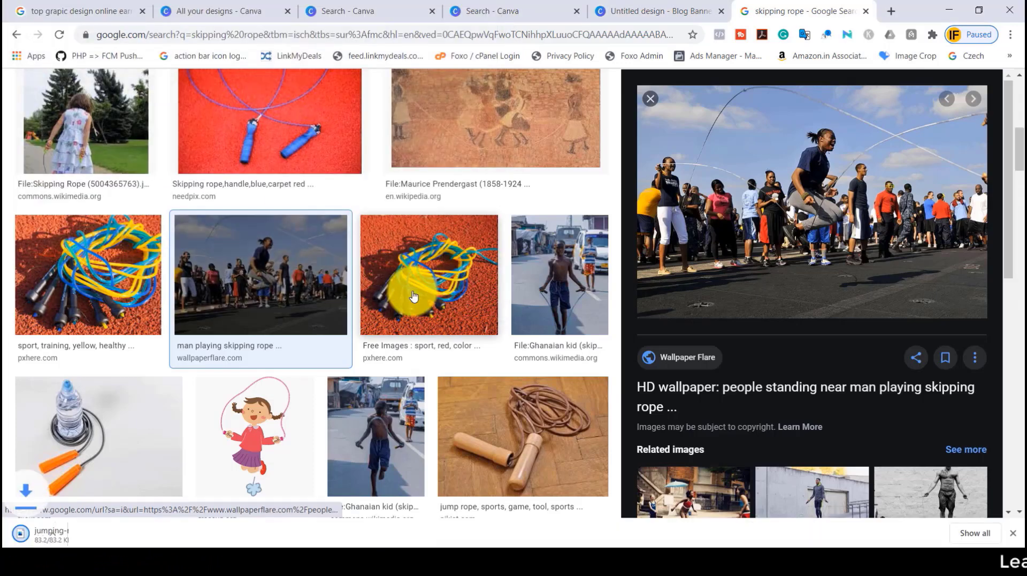
Switch back to the Canva blog banner and upload jumping-rope-children-girls-outside from the Desktop.
click(693, 6)
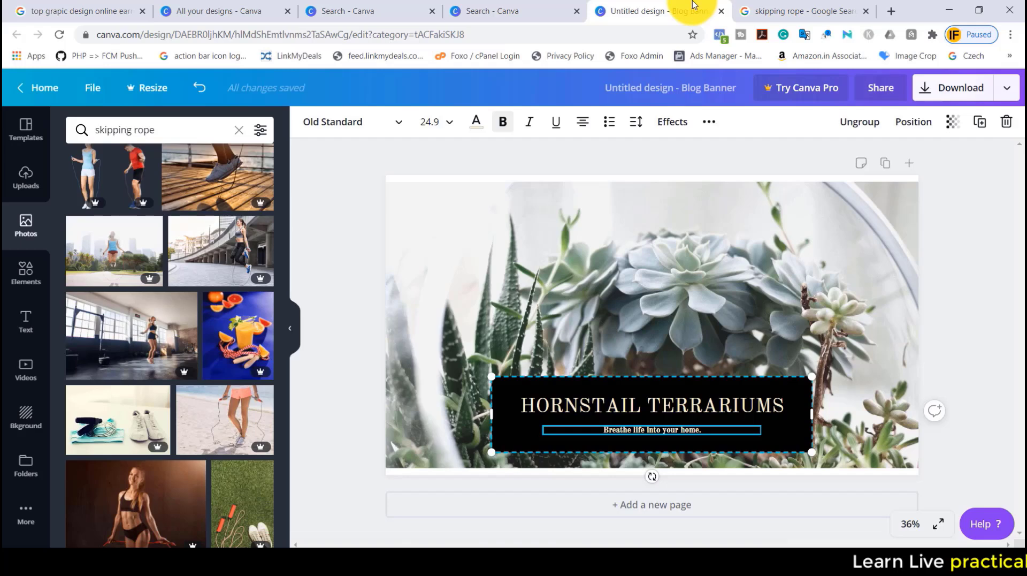
click(565, 222)
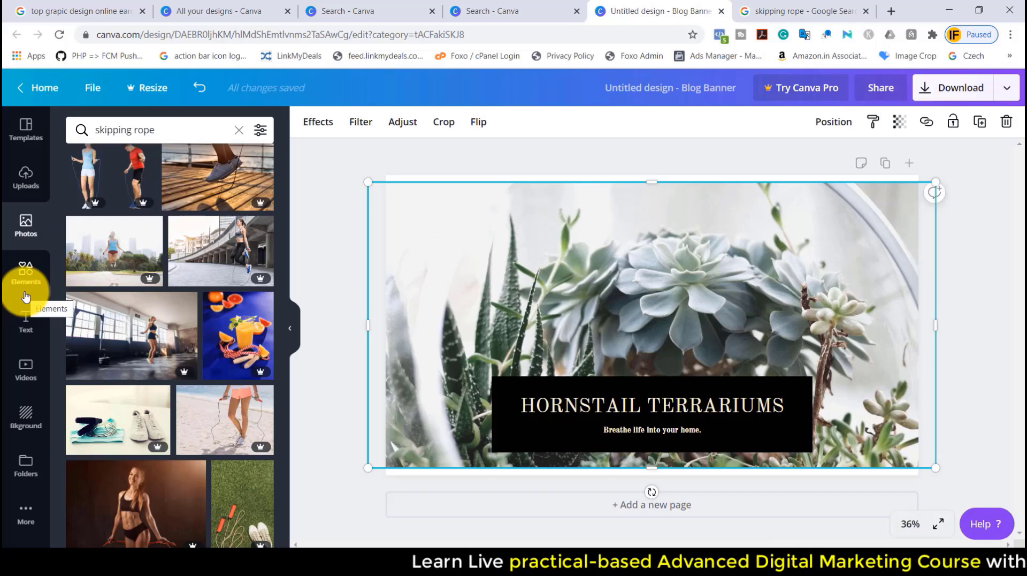
click(25, 177)
click(118, 136)
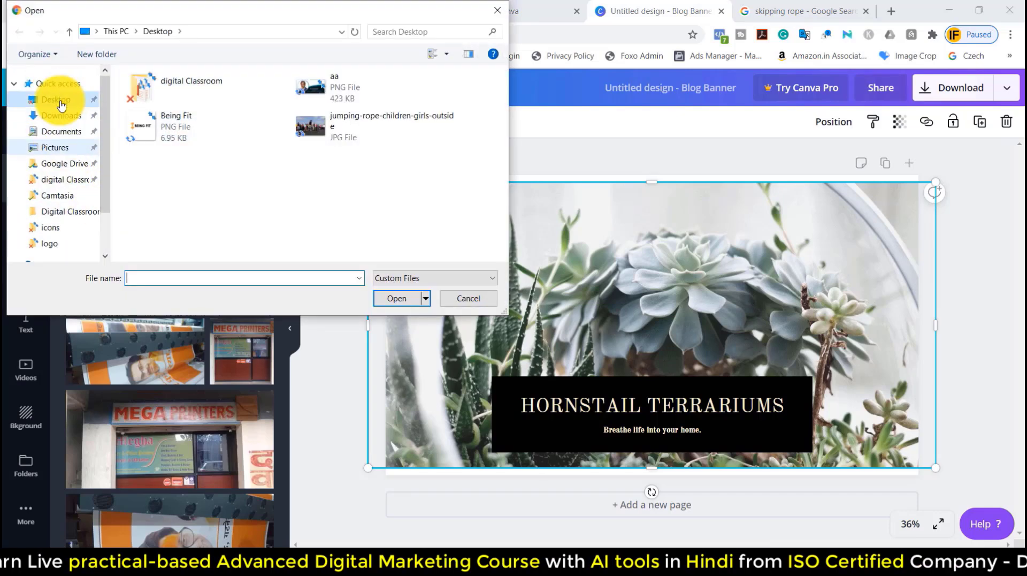
click(62, 104)
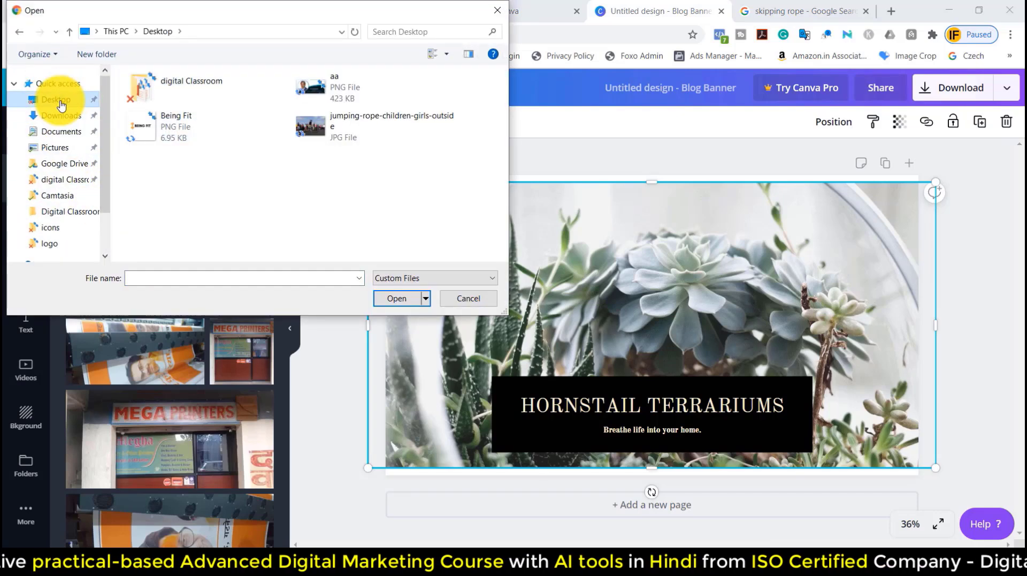
click(354, 129)
click(396, 303)
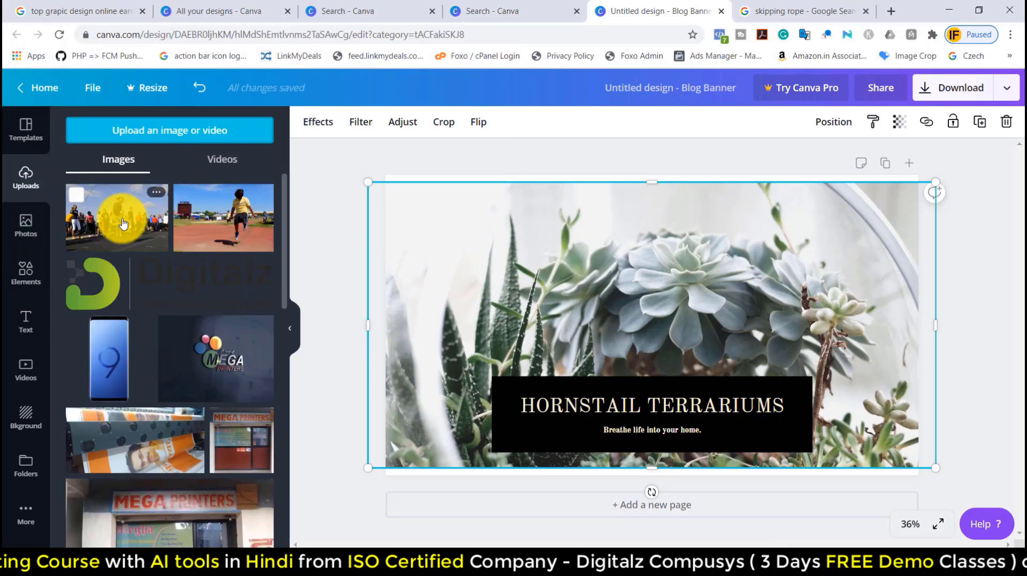
Replace the banner's plant photo with the uploaded rope-jumping picture and extend it to the upper edge of the page.
drag(123, 223, 433, 209)
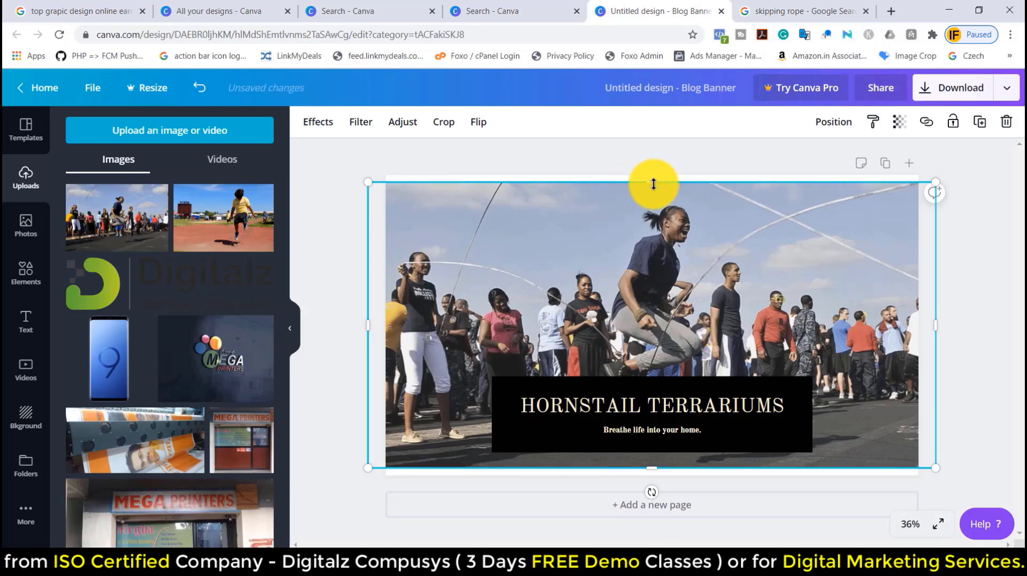
click(947, 298)
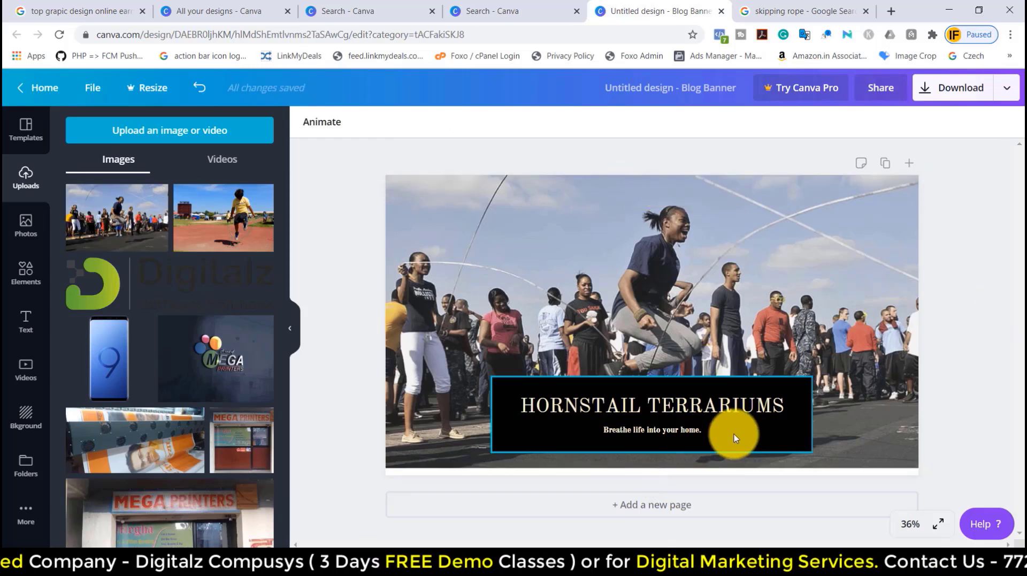
Replace the title in the black box with "TOP 10 BENEFITS OF USING SKIPPING ROPE IN WEIGHT LOSS".
click(743, 436)
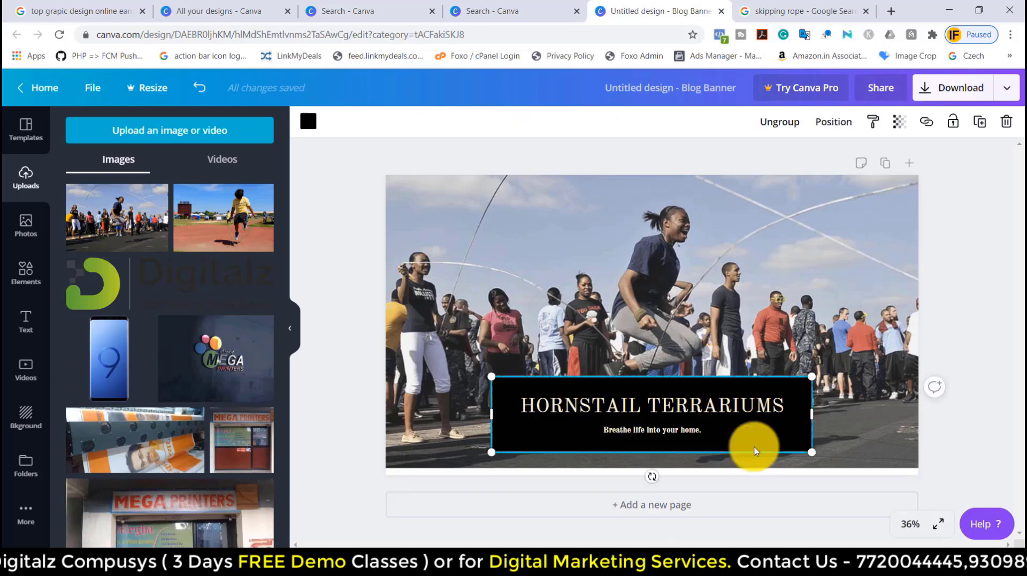
double_click(716, 408)
text(TOP 10 BENE)
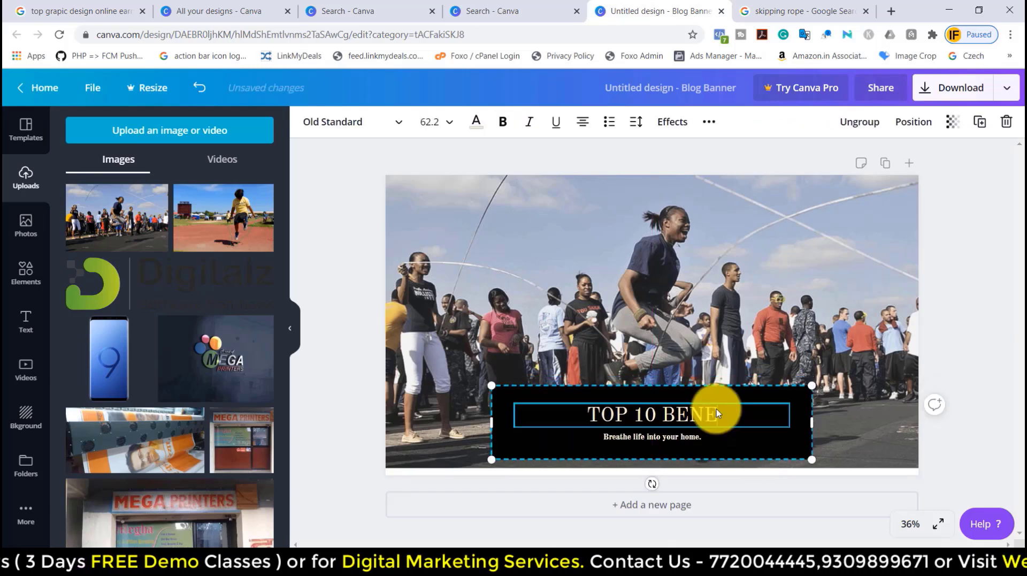
text(FITS O)
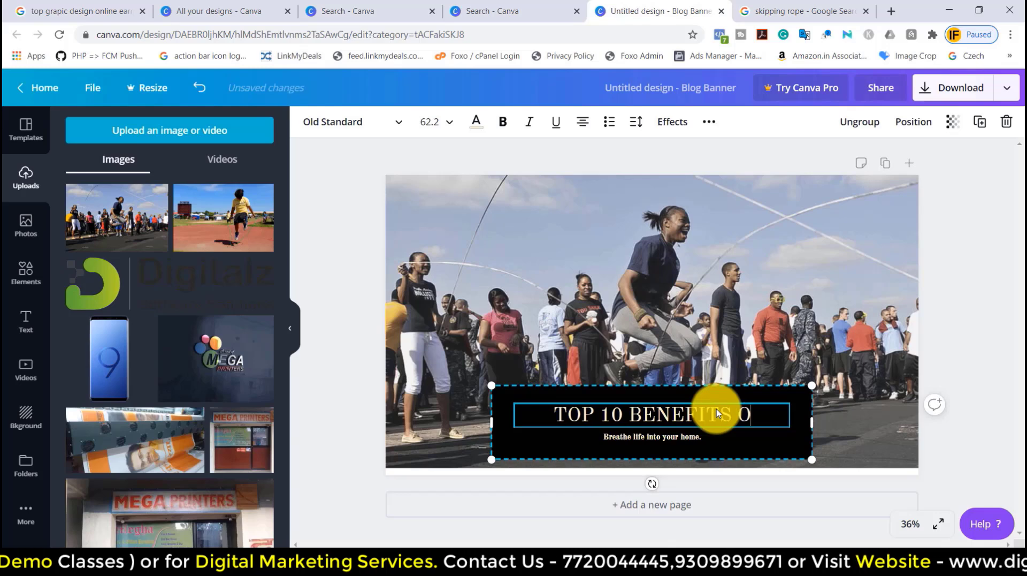
text(F USING)
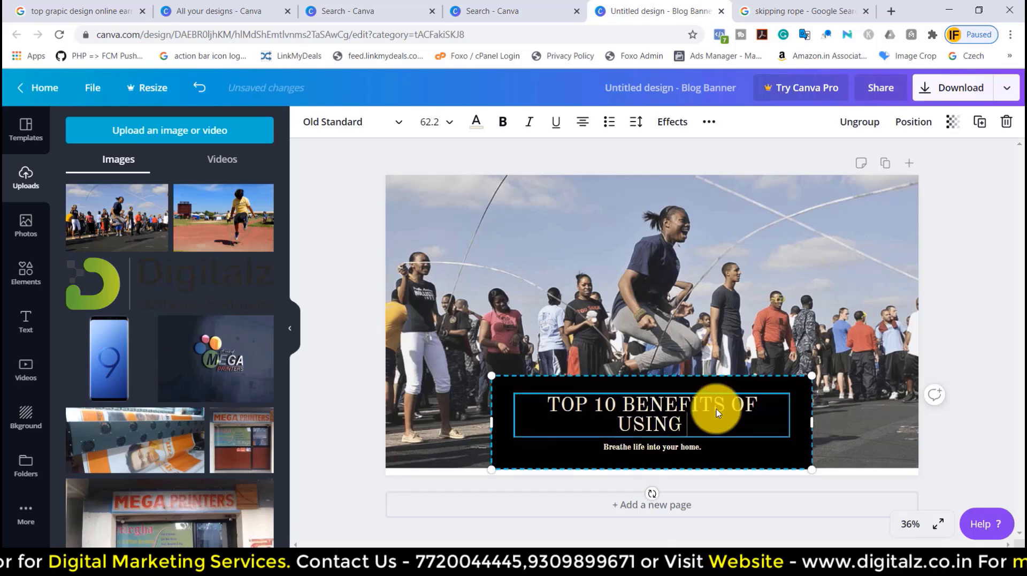
text( SKIPPI)
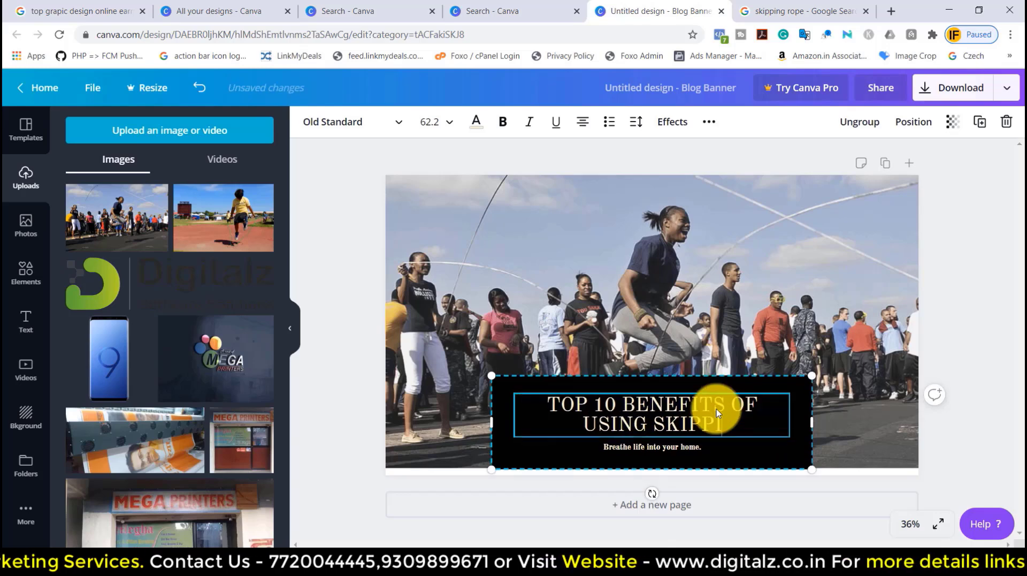
text(NG ROPE)
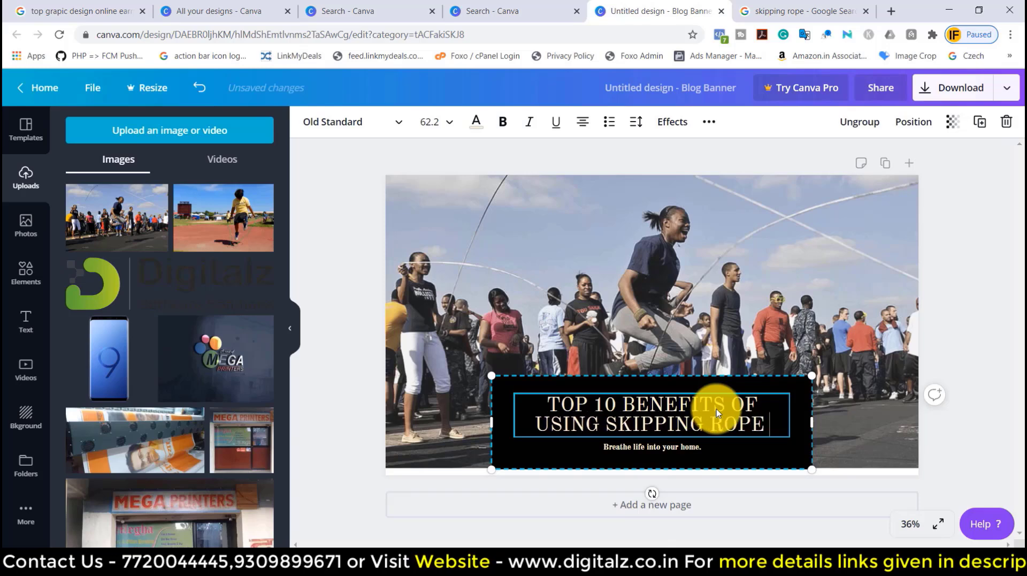
text( IN WEI)
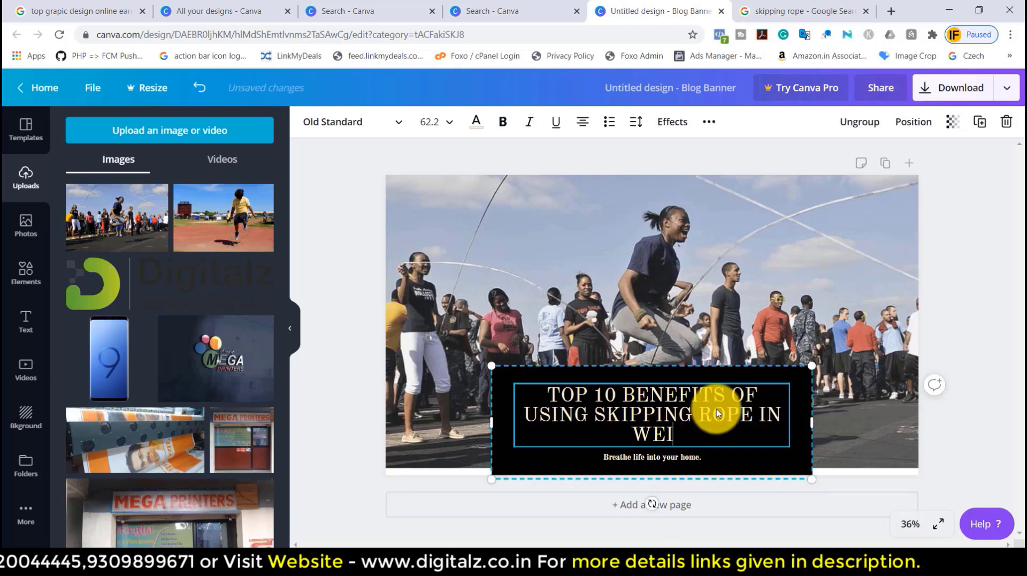
text(GHT LOSS)
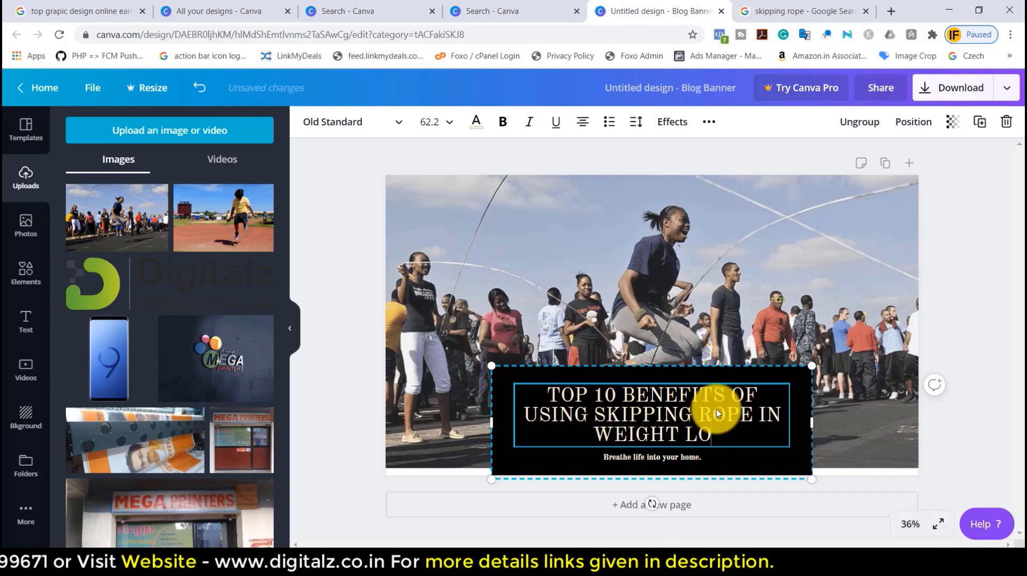
Delete the subtitle "Breathe life into your home." from the black title box.
click(665, 458)
key(Delete)
click(737, 449)
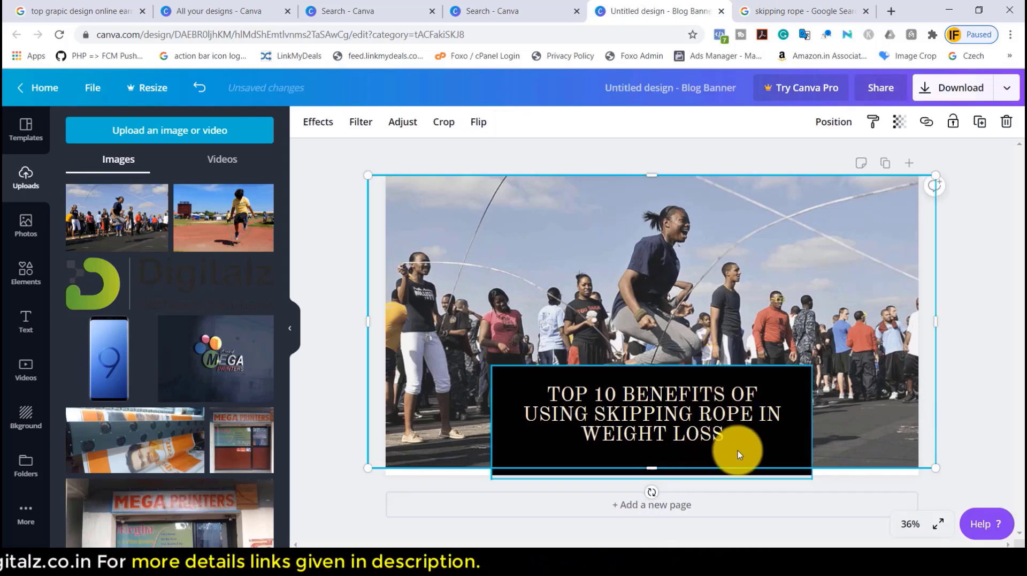
Scale down the title box, stretch it across the full page width and align it with the photo's lower edge.
click(689, 445)
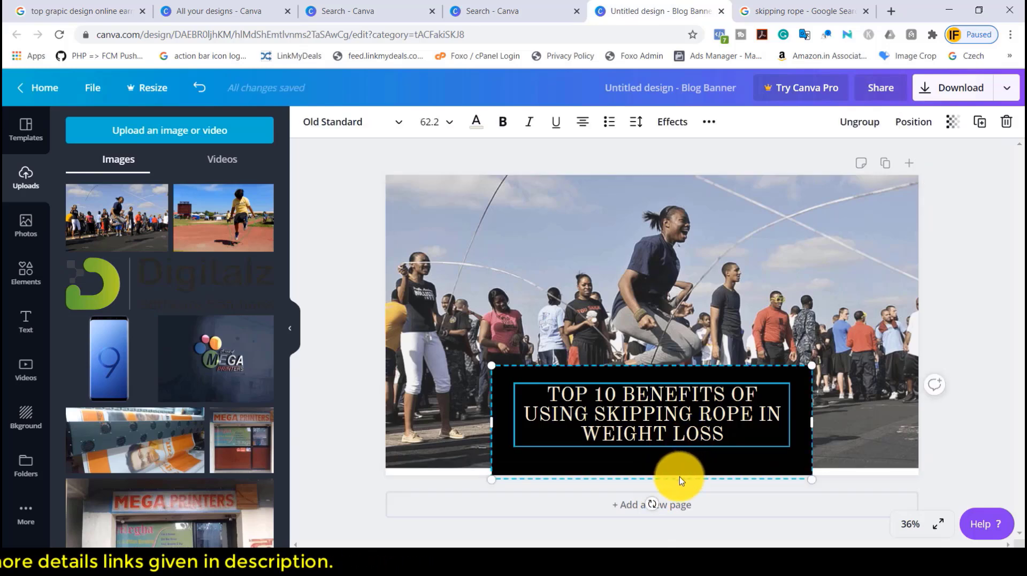
drag(810, 478, 766, 446)
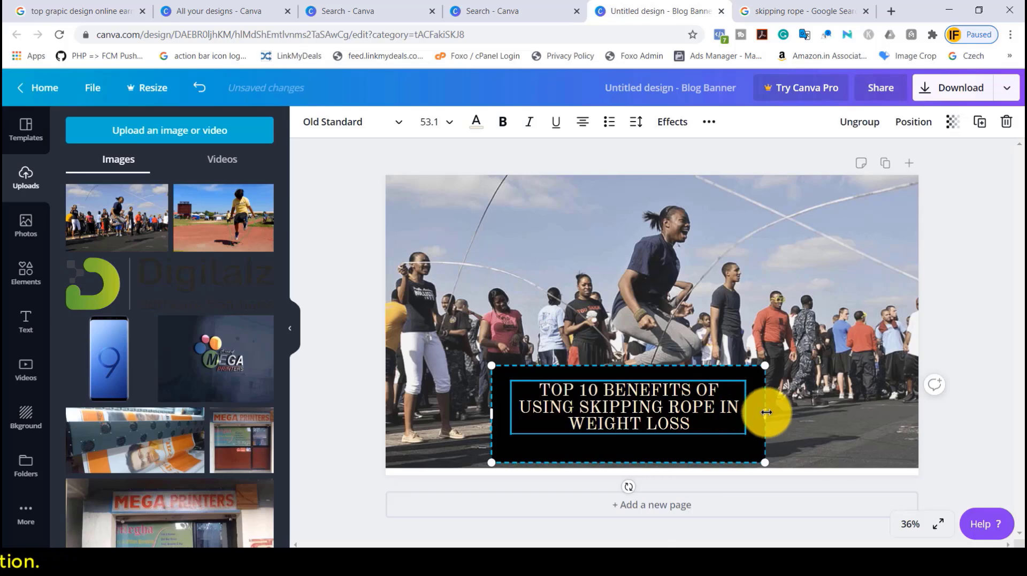
drag(766, 411, 904, 417)
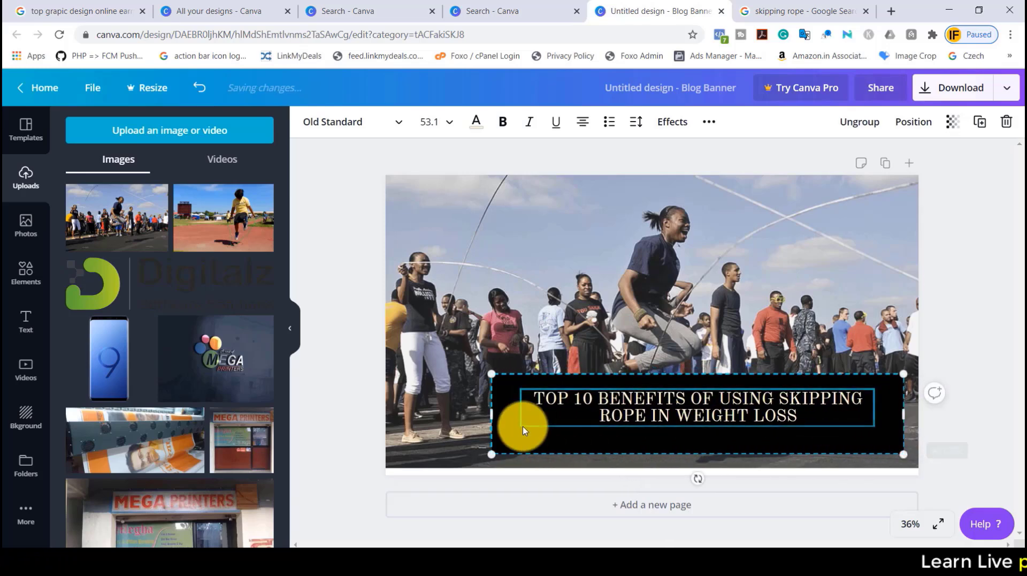
drag(489, 413, 385, 407)
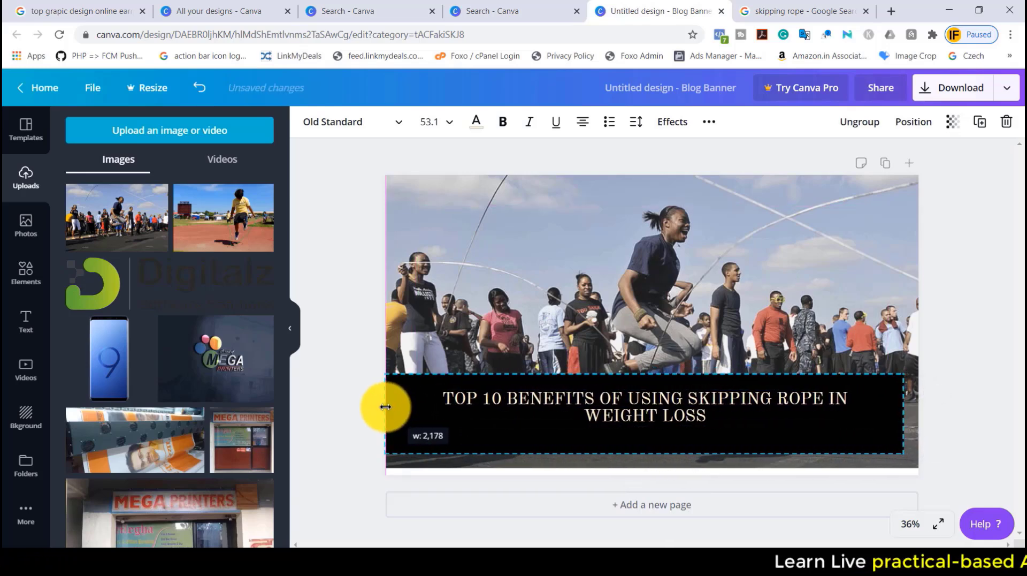
drag(663, 443, 666, 455)
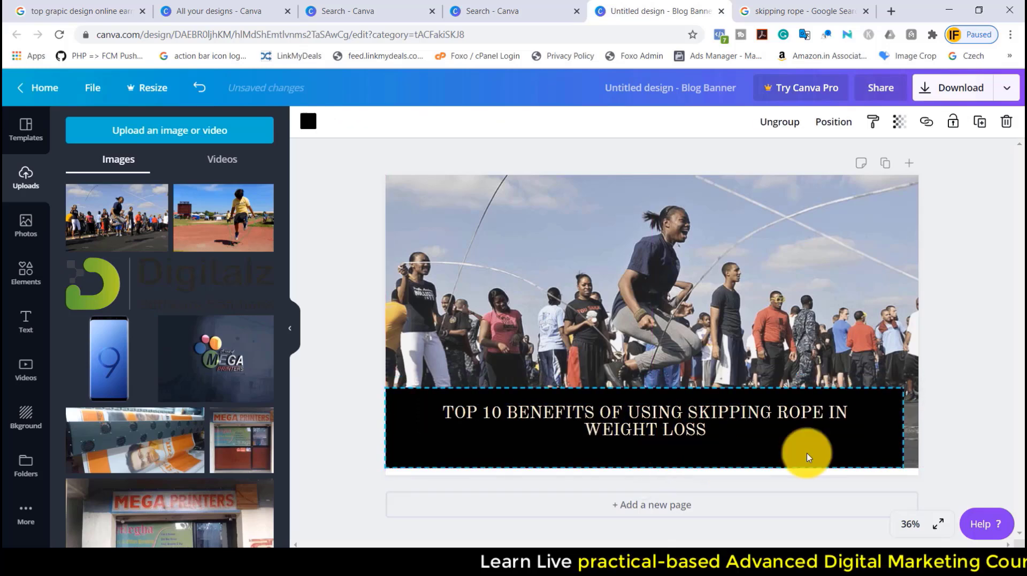
drag(911, 429, 919, 428)
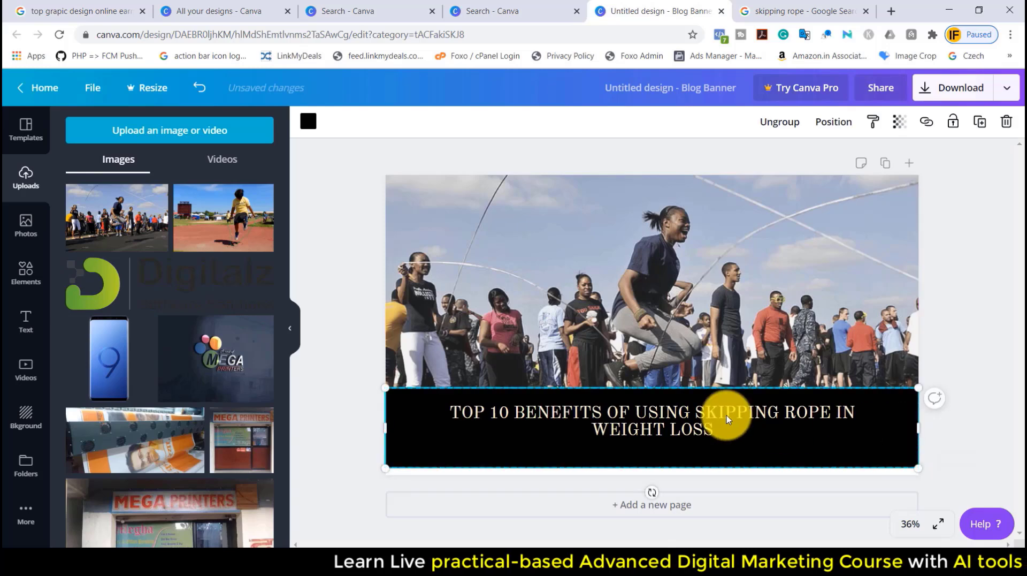
Set the transparency of the title box and its text to 62.
click(726, 415)
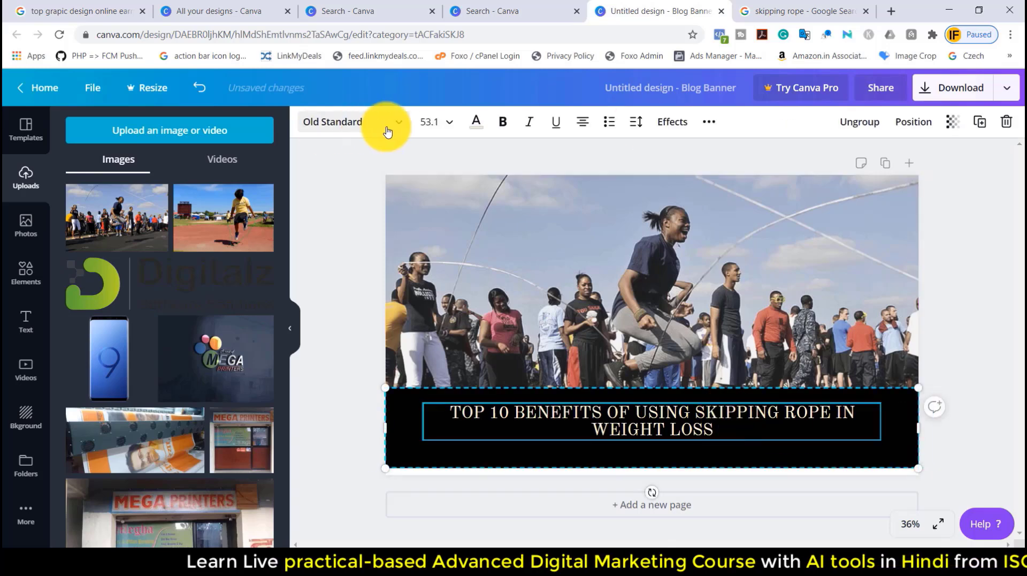
click(952, 122)
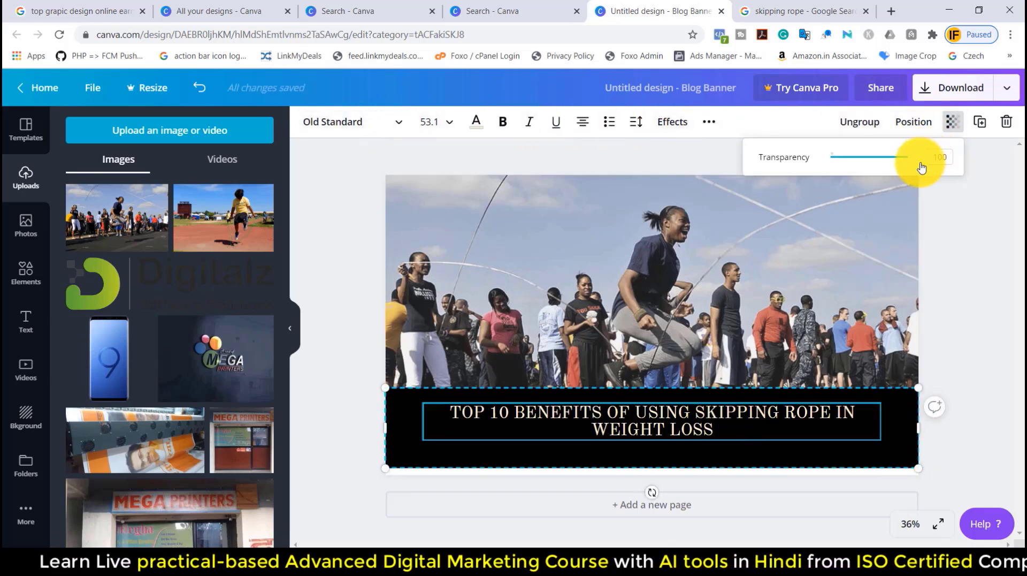
drag(914, 163, 882, 169)
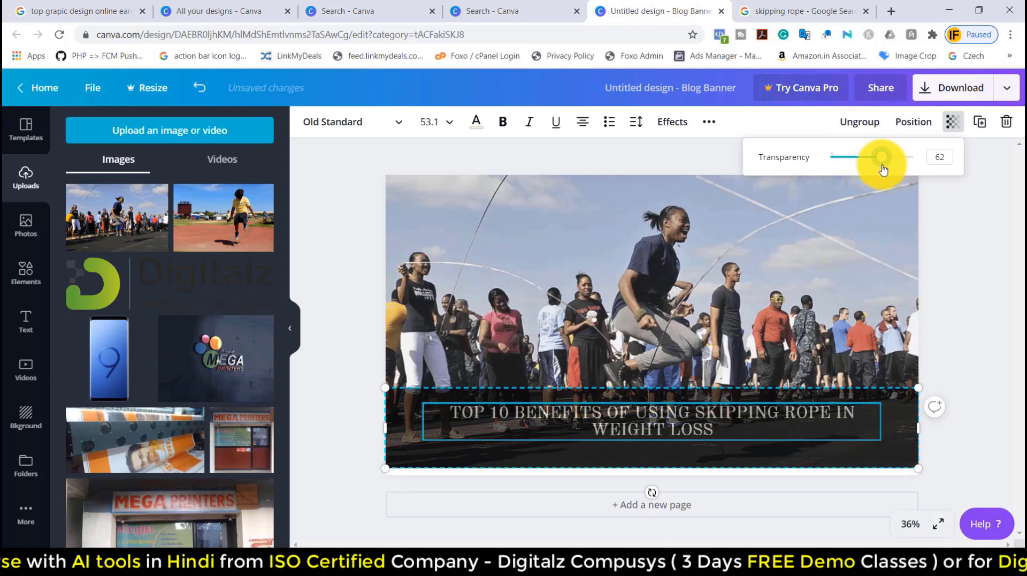
click(964, 354)
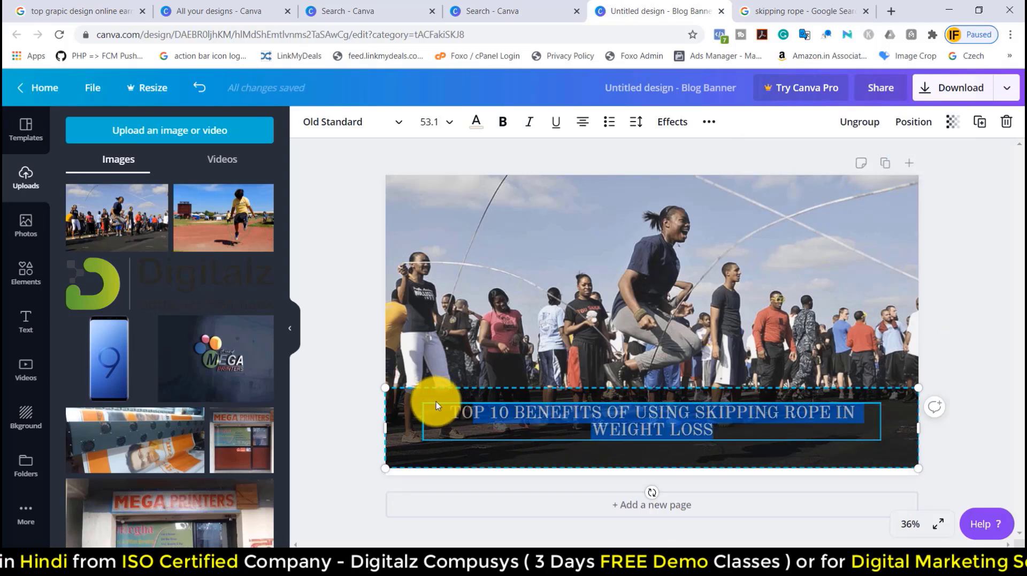
Change the colour of the whole title text to white.
drag(436, 401, 428, 402)
click(475, 122)
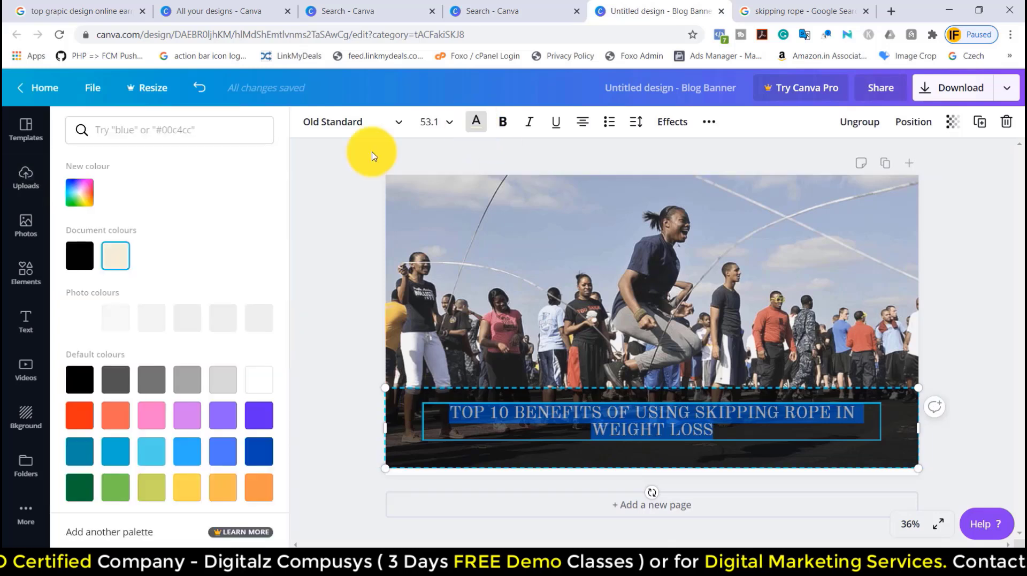
click(258, 390)
click(355, 418)
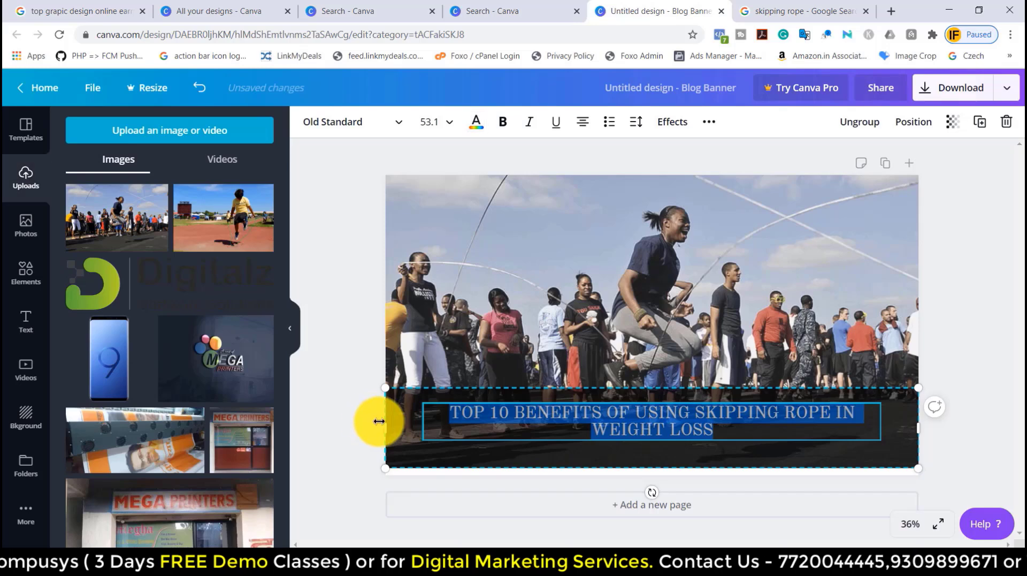
click(952, 399)
Set the title font to Glacial Indifference and move the title box down to the page's lower edge.
click(695, 424)
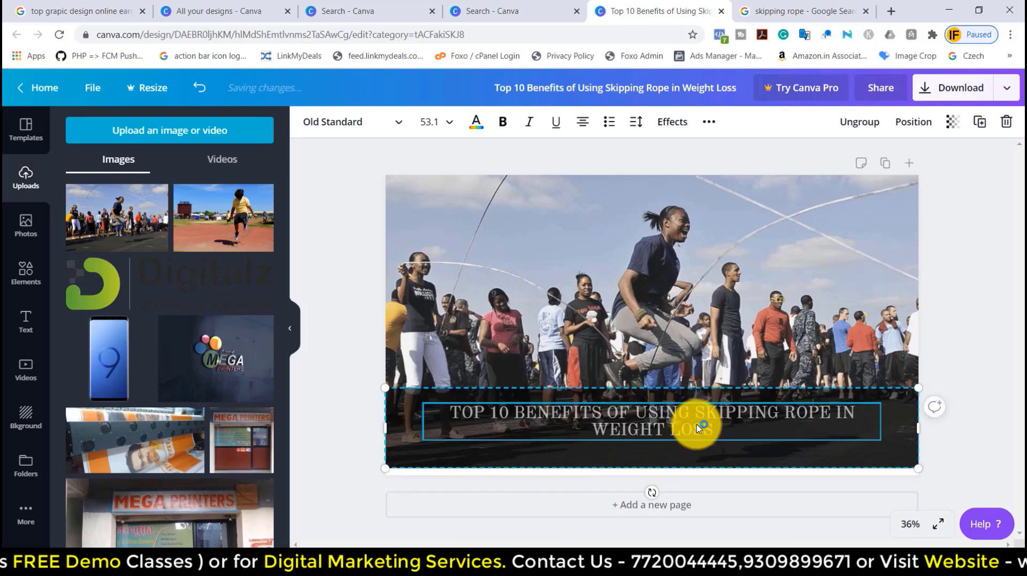
click(698, 427)
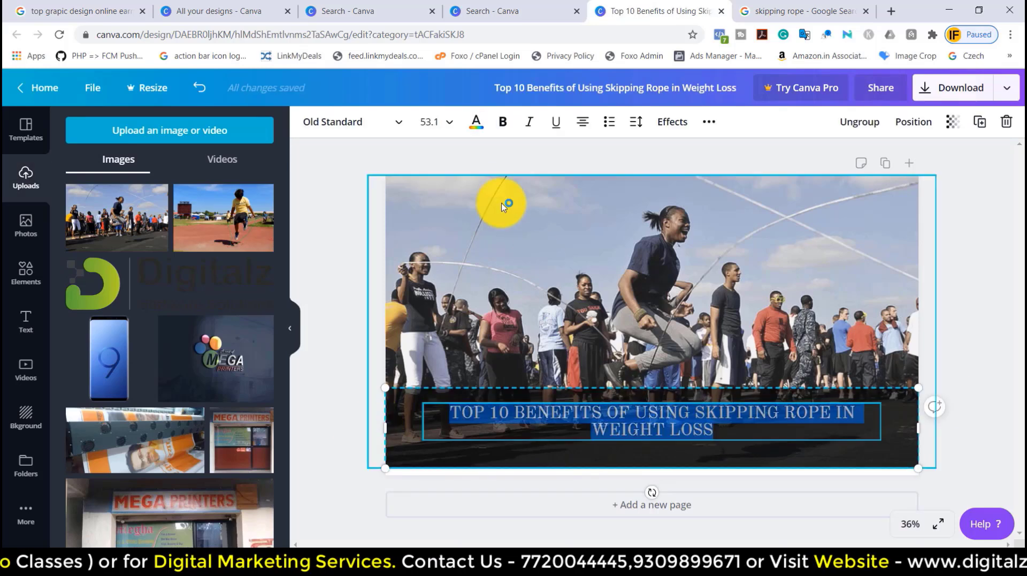
click(379, 127)
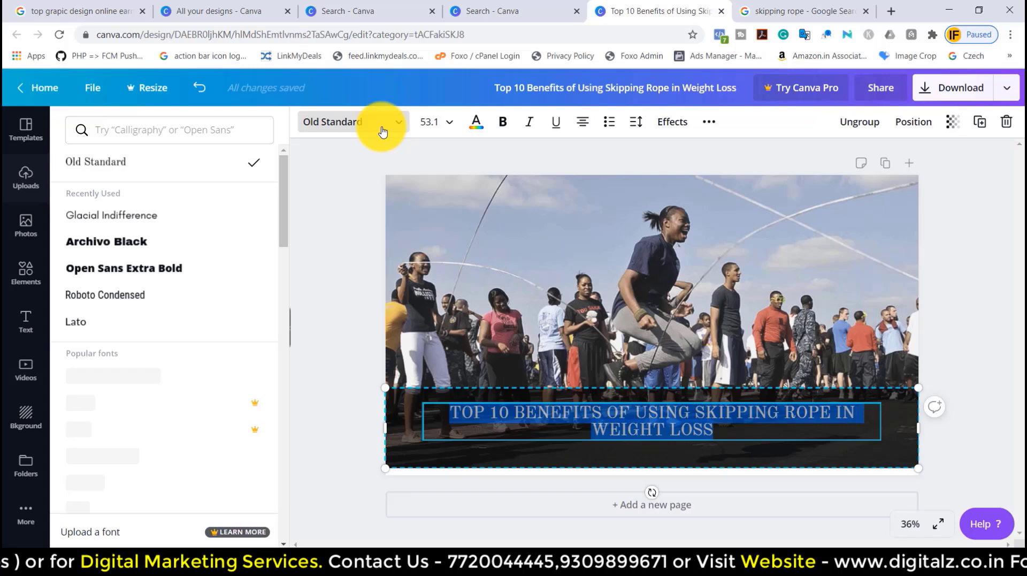
click(111, 215)
click(1004, 413)
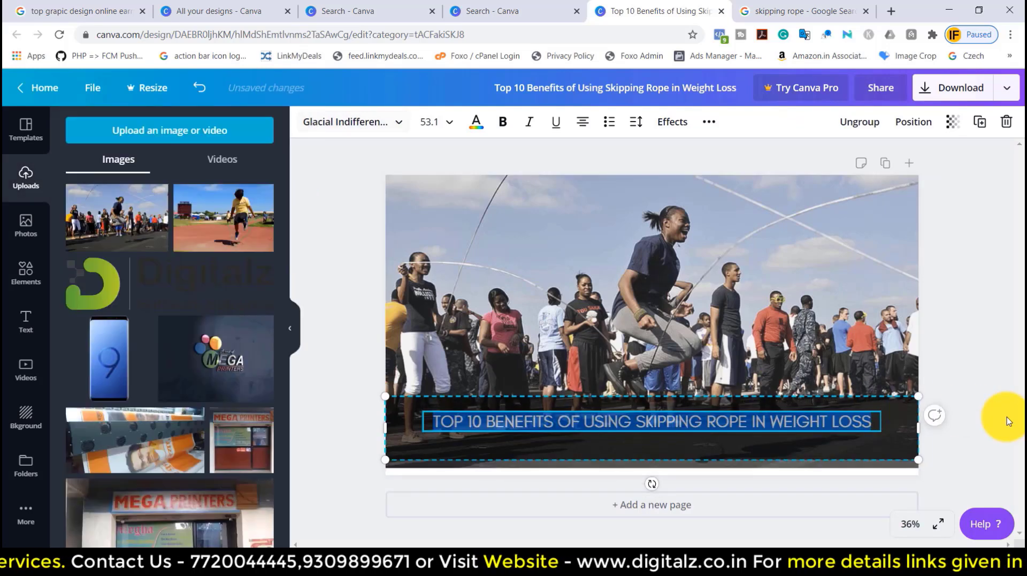
drag(807, 447, 804, 470)
click(459, 99)
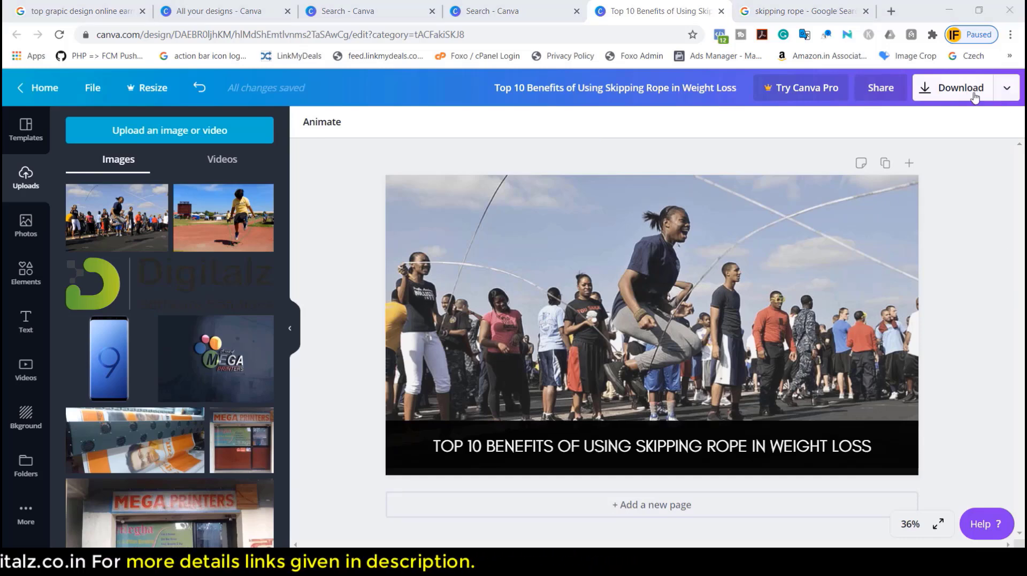
Open the download options for the finished banner.
click(974, 92)
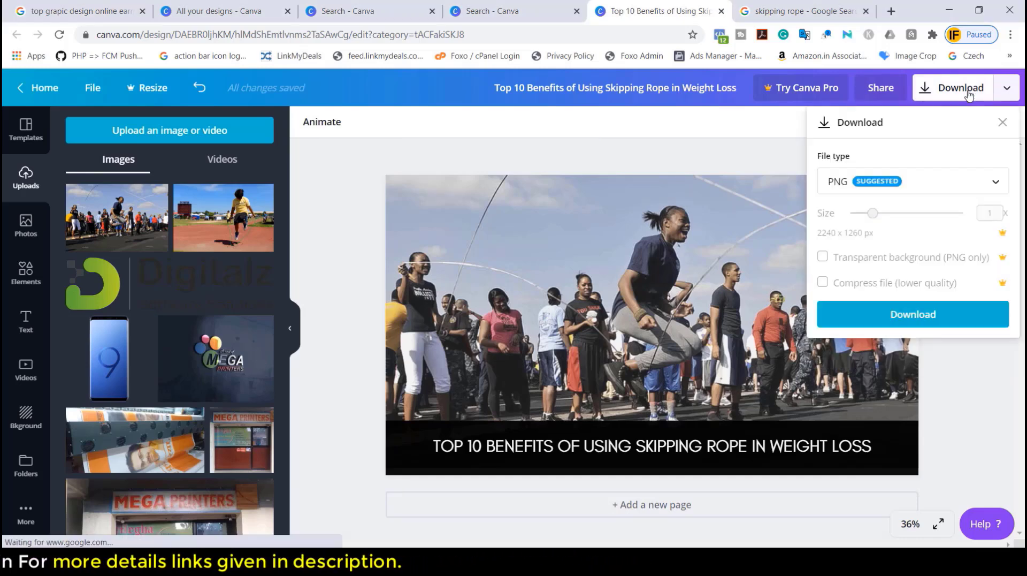